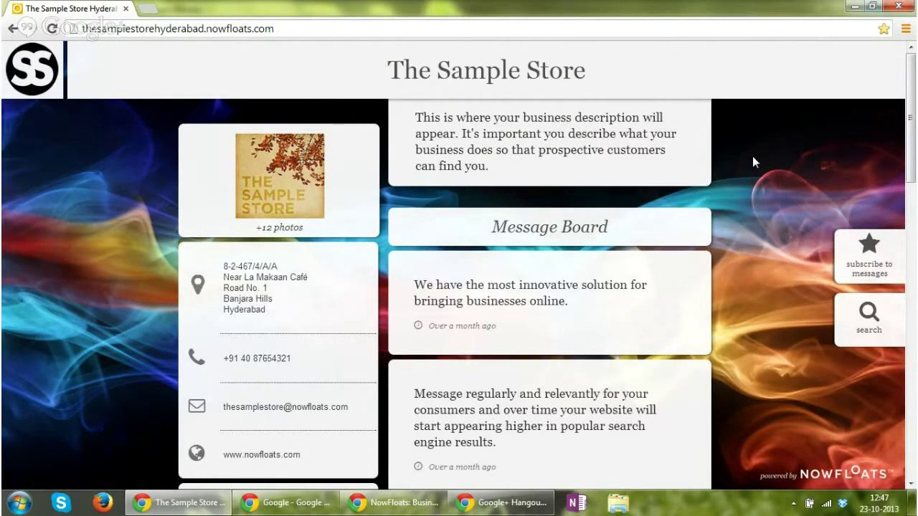
- Switch from the storefront window to The Sample Store's NowFloats business dashboard
key("alt+Tab")
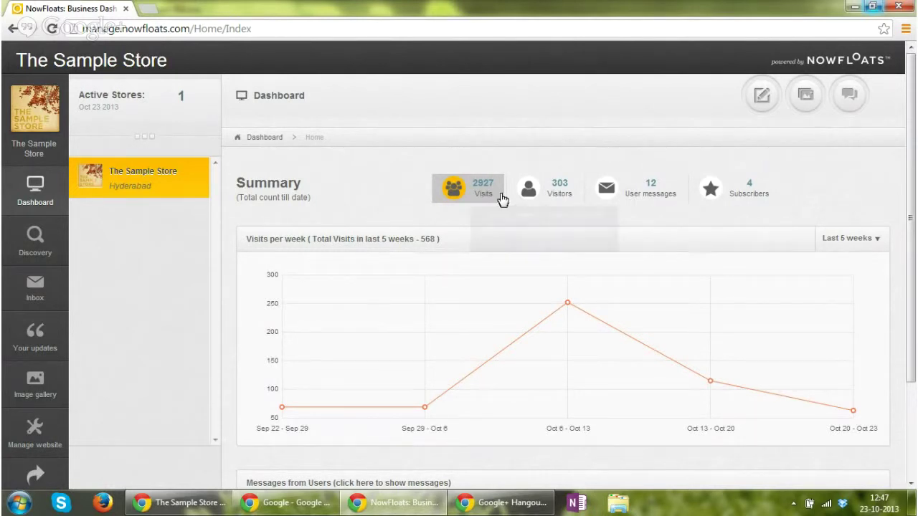
- Preview the weekly visitors, user messages and subscribers charts, then return to visits
mouse_move(483, 190)
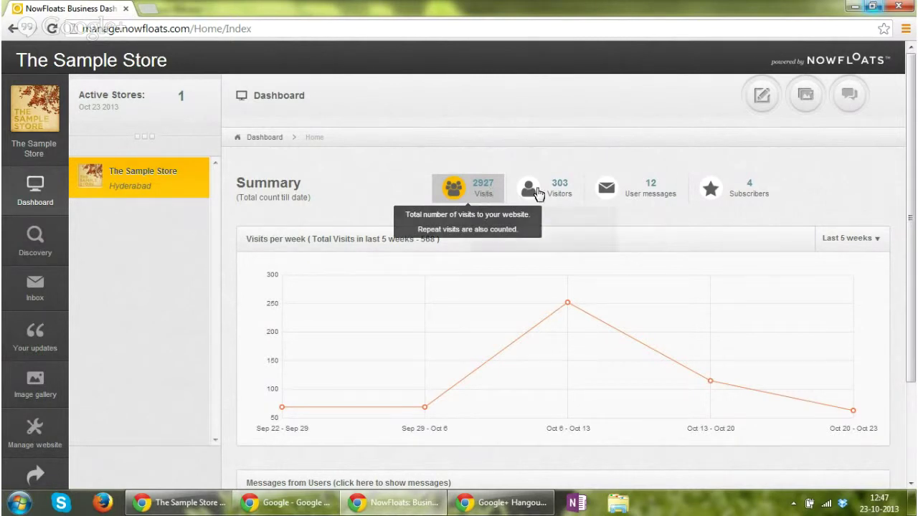
left_click(563, 192)
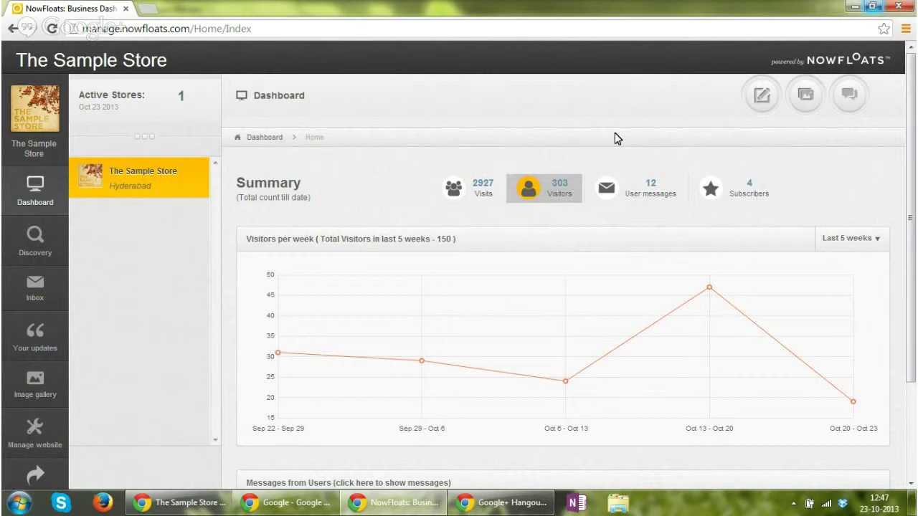
left_click(647, 197)
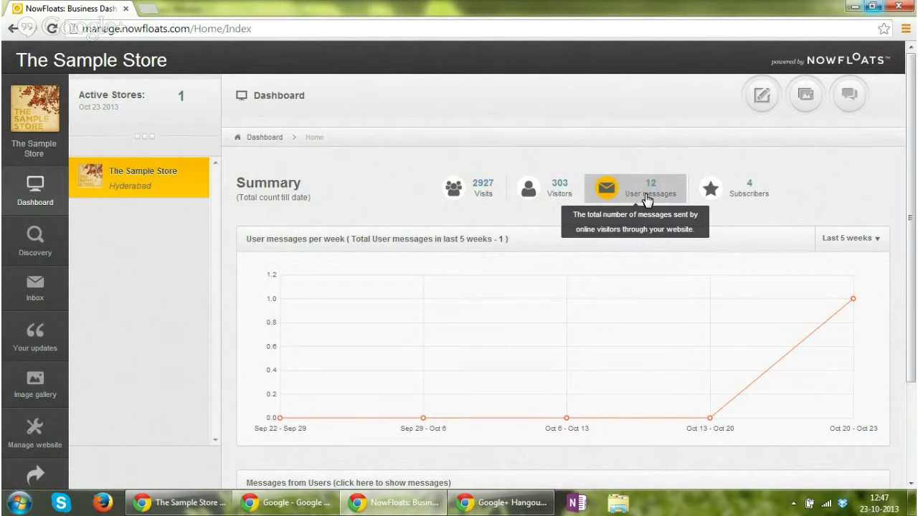
left_click(735, 188)
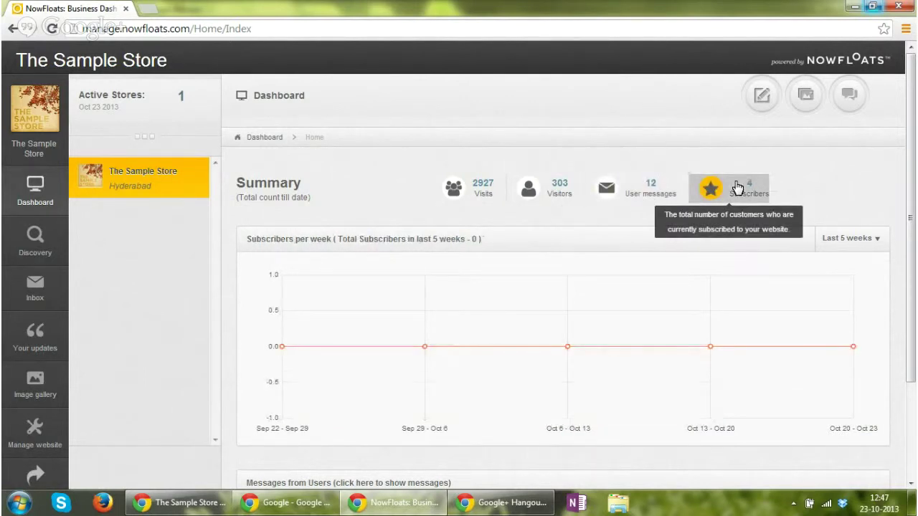
left_click(466, 194)
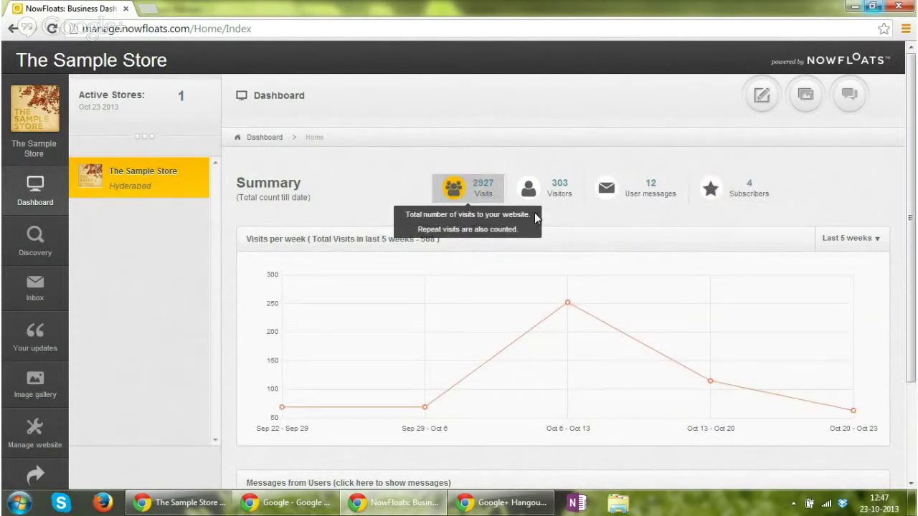
- Set the visits chart range to Last 15 weeks, totalling 1903 visits
left_click(880, 242)
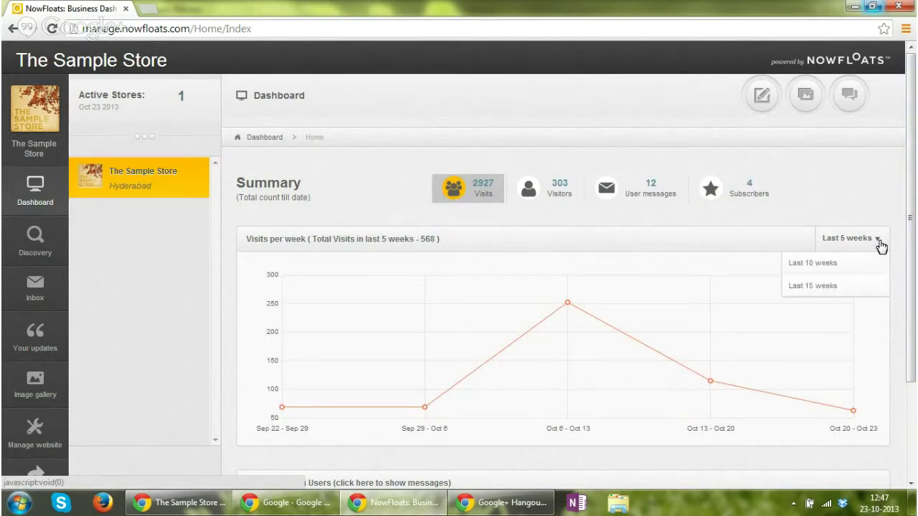
left_click(865, 289)
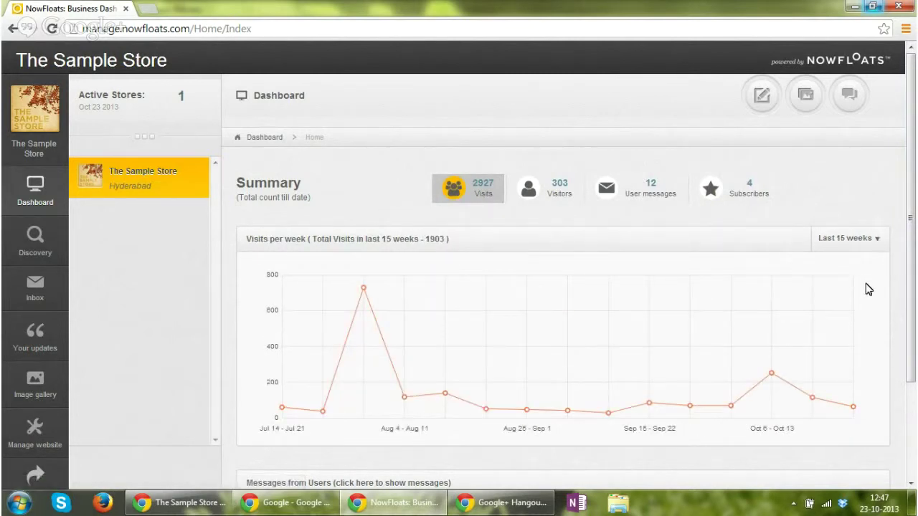
left_click(878, 242)
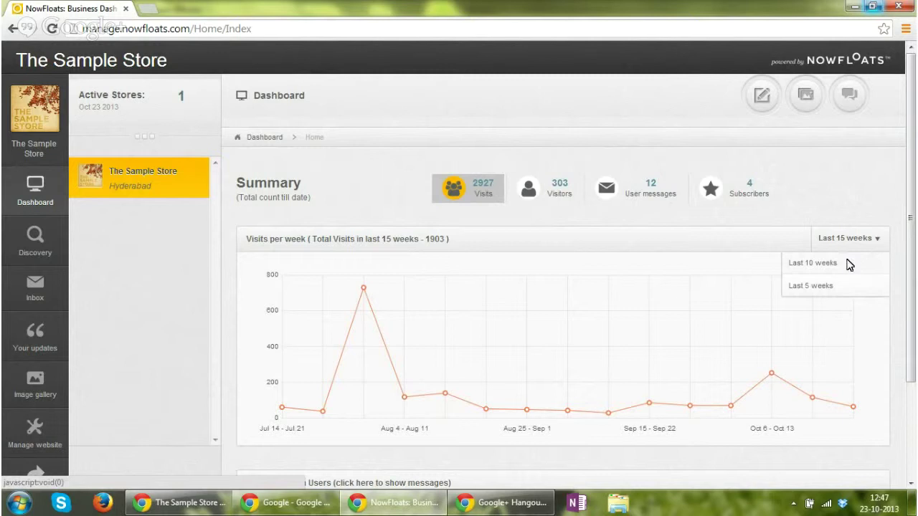
left_click(825, 263)
left_click(880, 240)
left_click(856, 286)
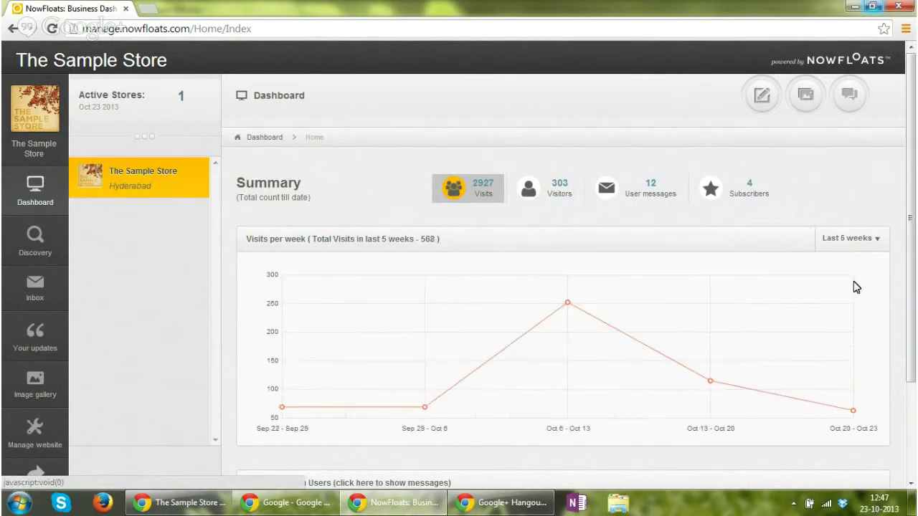
left_click(874, 238)
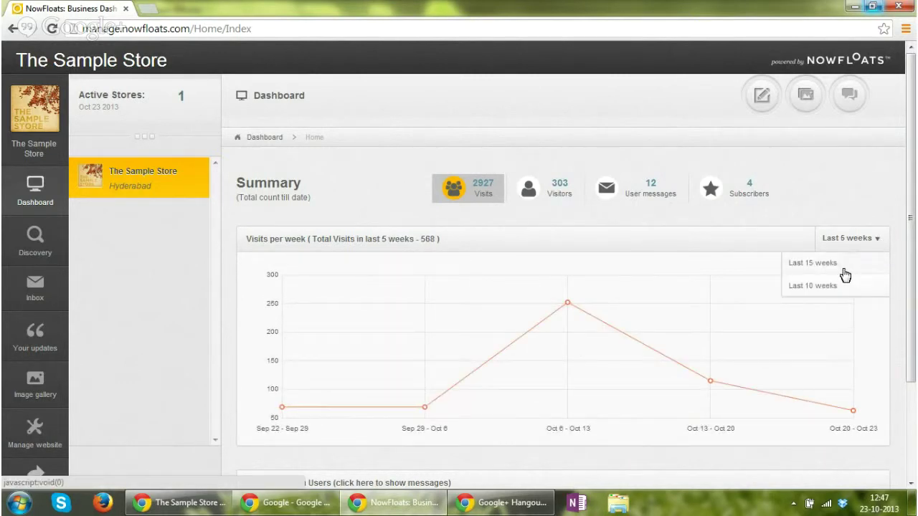
left_click(846, 270)
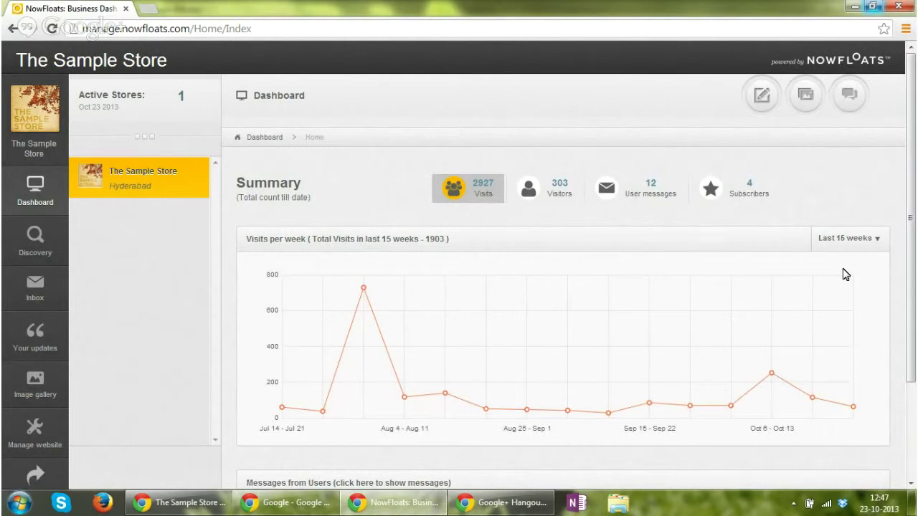
- In the Discovery report, highlight the second search's date, IP address and query 'nowfloats customer support'
left_click(39, 244)
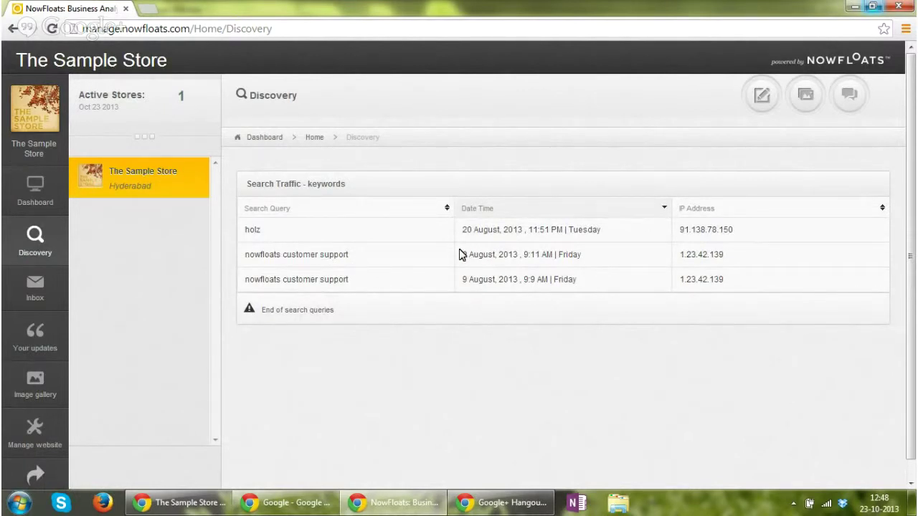
left_click_drag(468, 255, 586, 256)
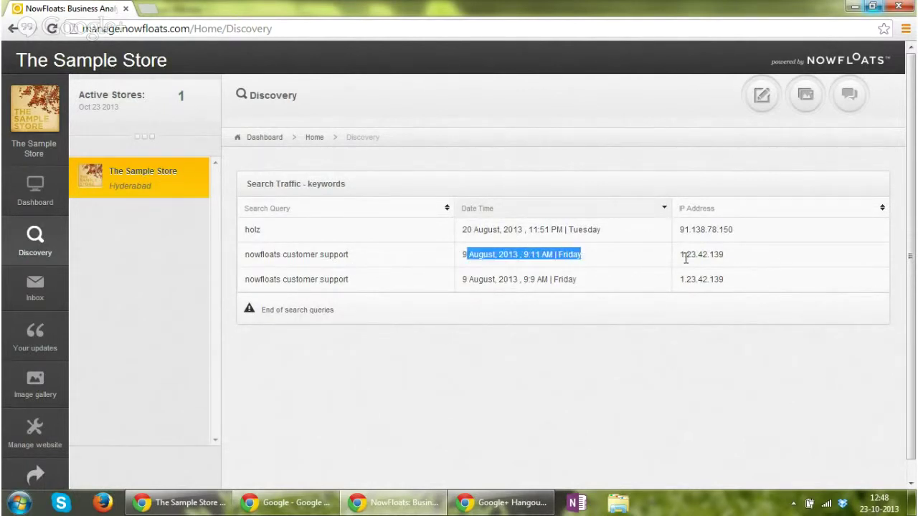
left_click_drag(682, 256, 722, 257)
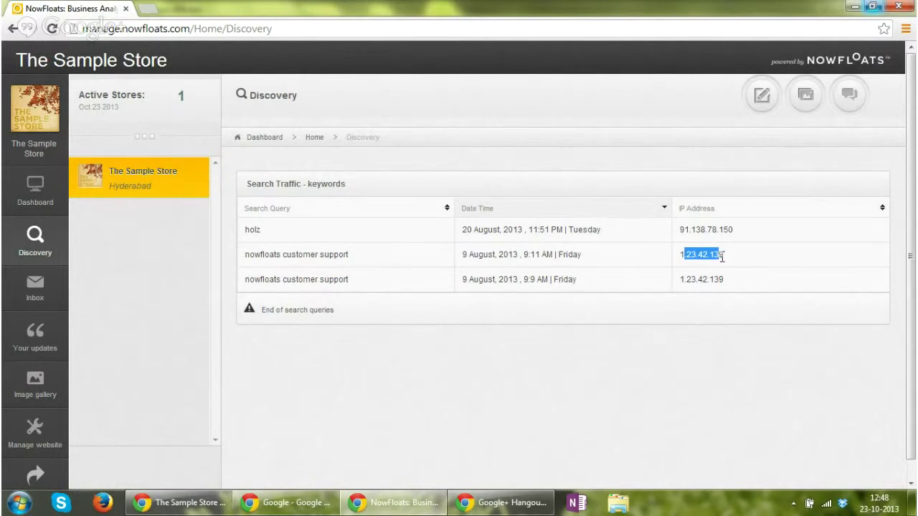
left_click_drag(353, 256, 238, 259)
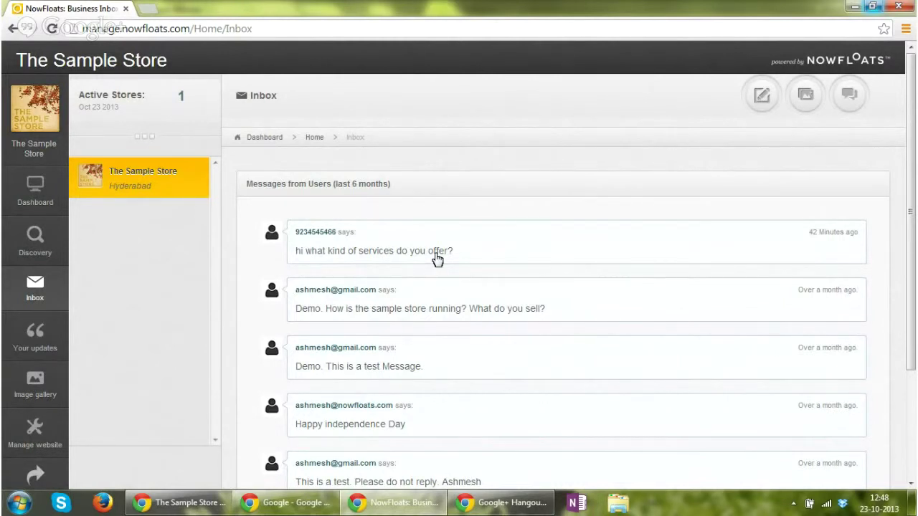
- Scroll down through the Inbox's user messages from the last 6 months
scroll(573, 310, "down", 2)
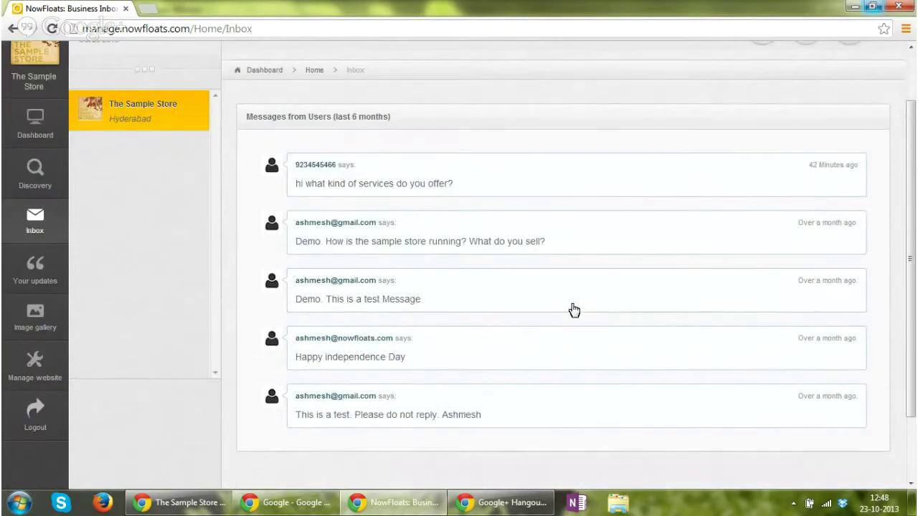
scroll(573, 310, "down", 2)
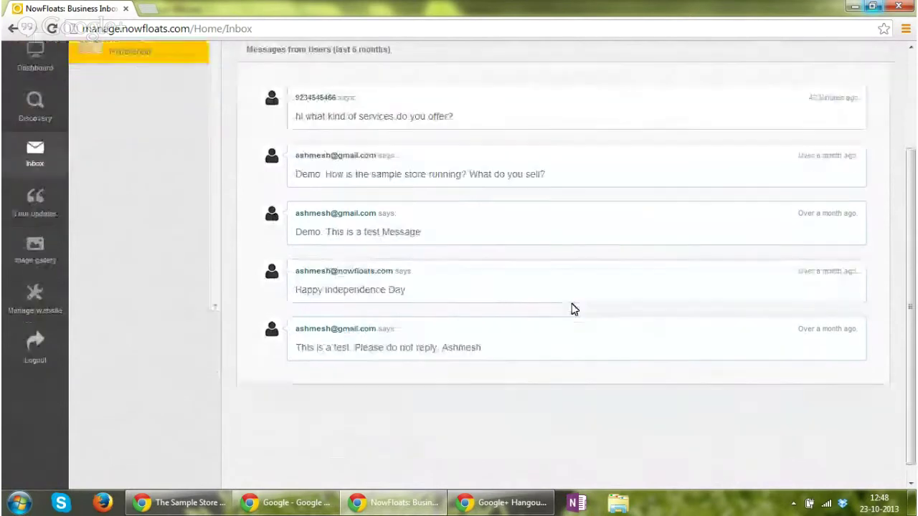
- Go to Your updates and scroll through the posted updates to the end and back
left_click(40, 207)
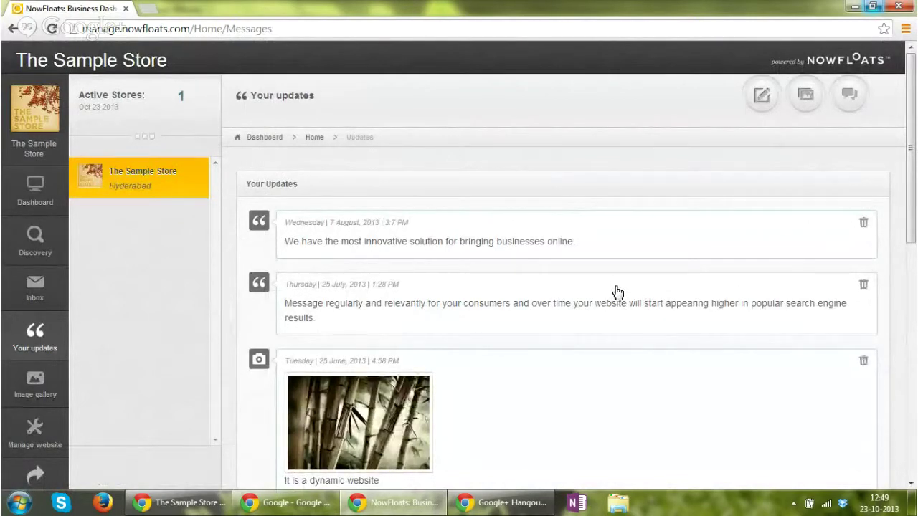
scroll(616, 292, "down", 5)
scroll(616, 293, "down", 3)
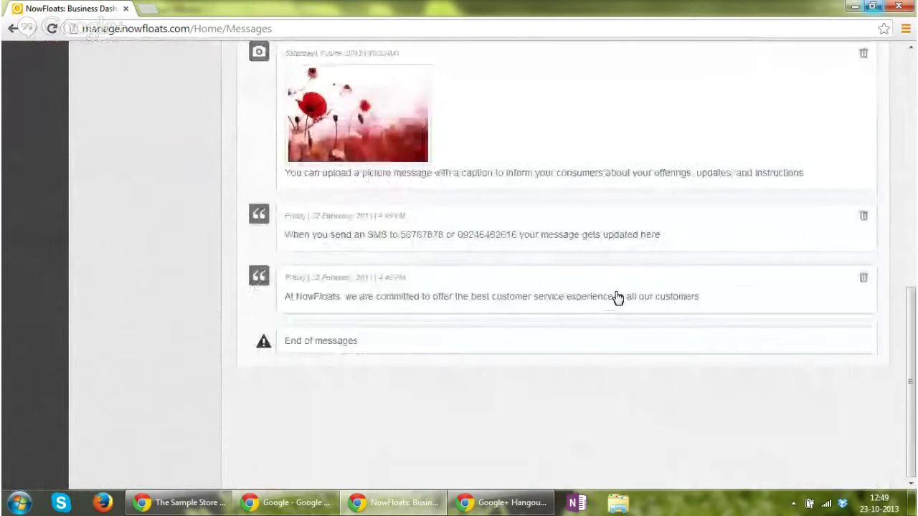
scroll(617, 294, "up", 8)
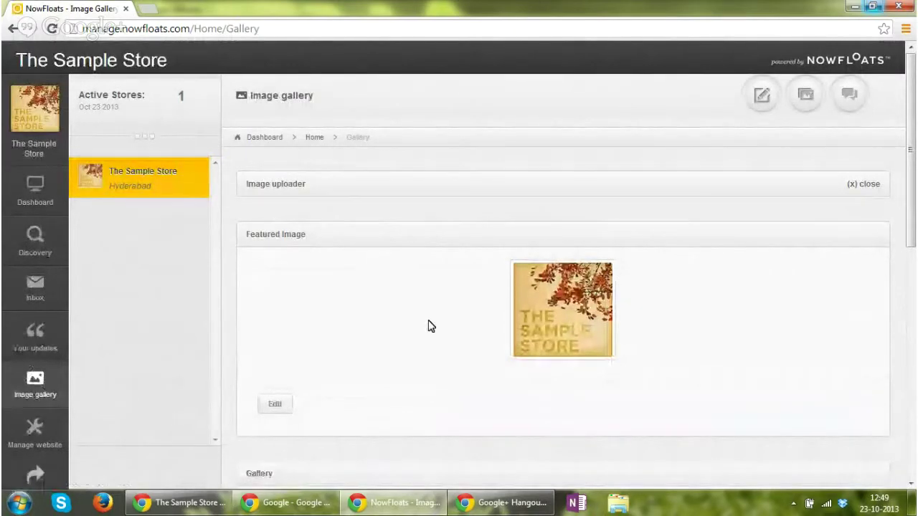
- Scroll down to the image gallery and switch it into delete-selection mode
scroll(430, 326, "down", 3)
scroll(430, 324, "up", 2)
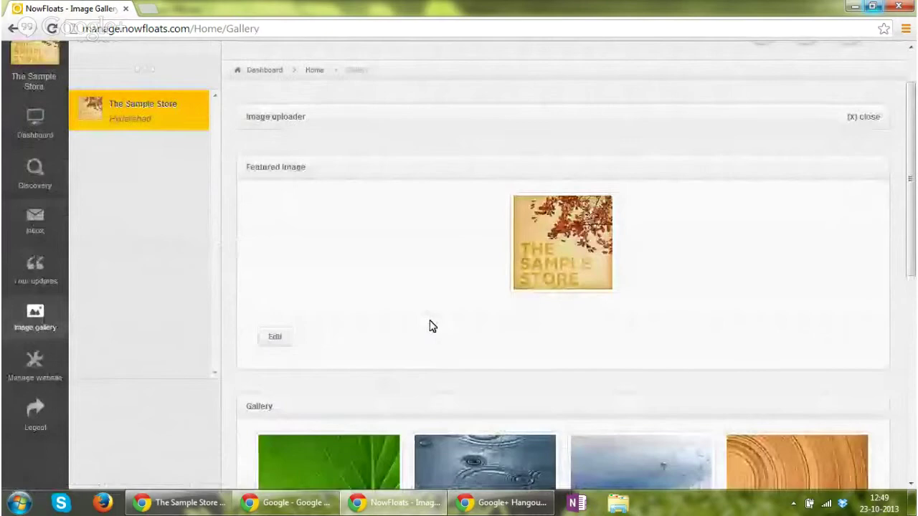
scroll(437, 307, "down", 3)
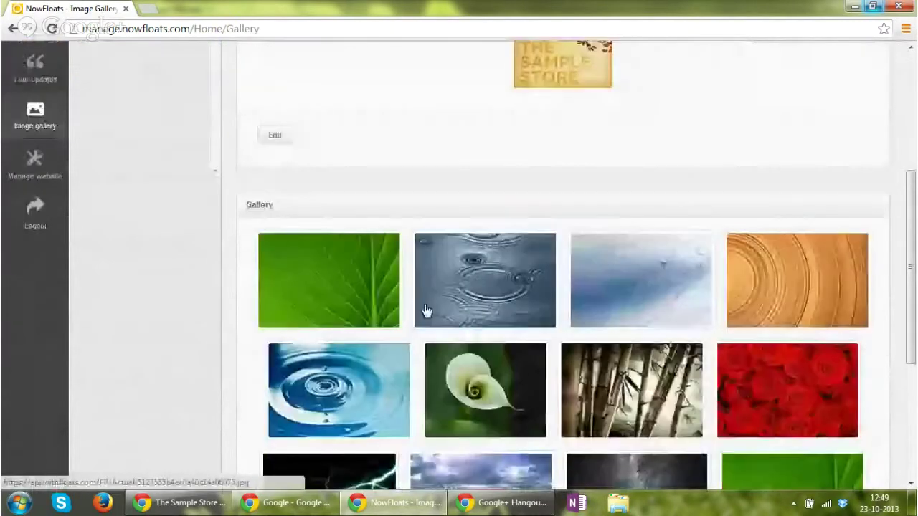
scroll(404, 344, "down", 2)
scroll(404, 347, "down", 1)
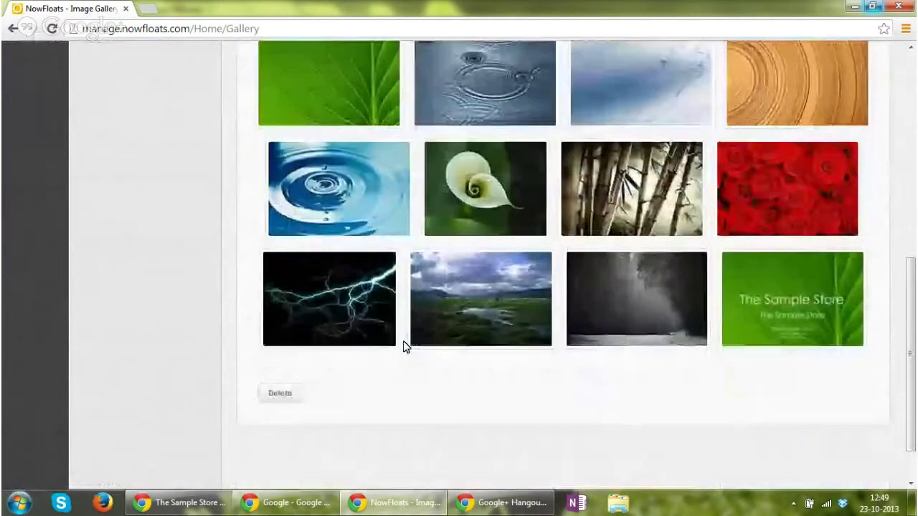
scroll(552, 317, "up", 5)
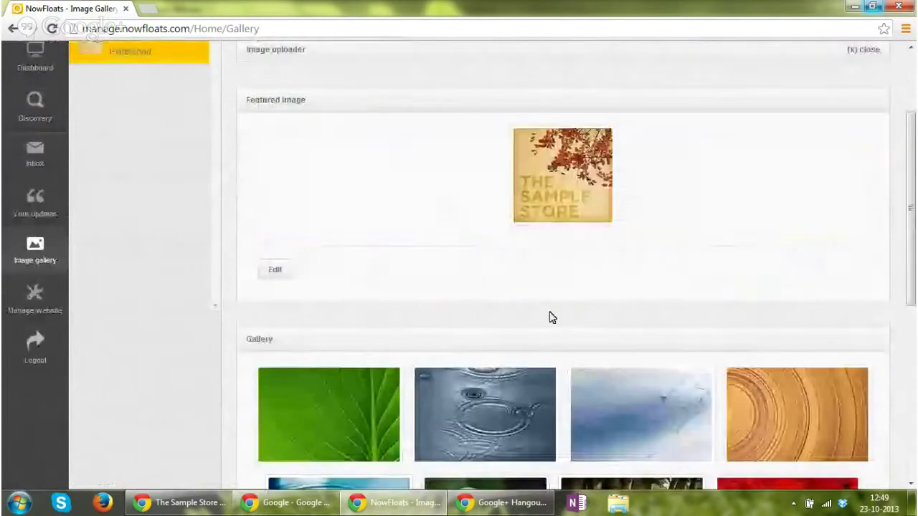
scroll(294, 218, "up", 1)
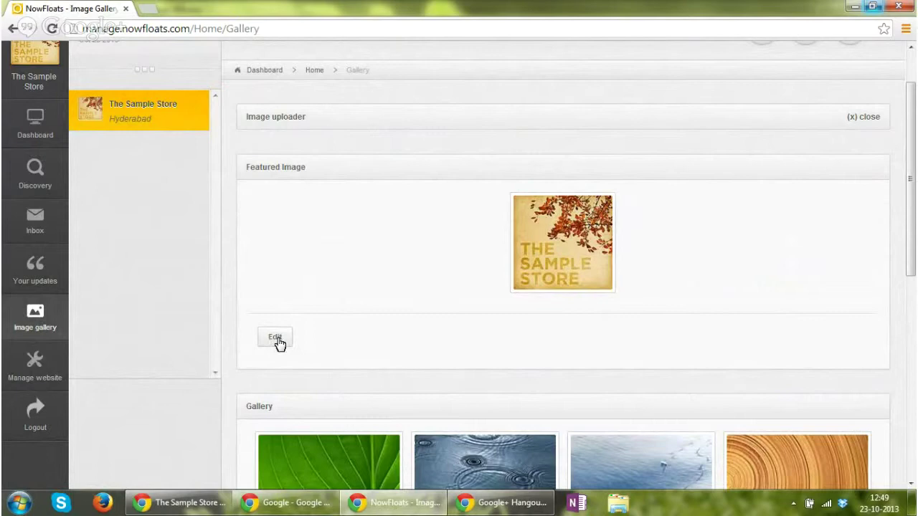
scroll(471, 332, "down", 2)
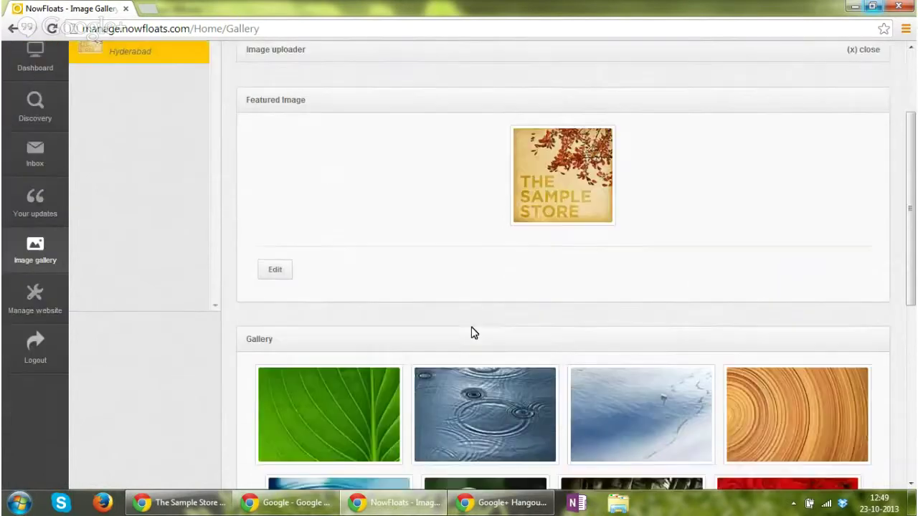
scroll(472, 332, "down", 1)
scroll(475, 330, "down", 2)
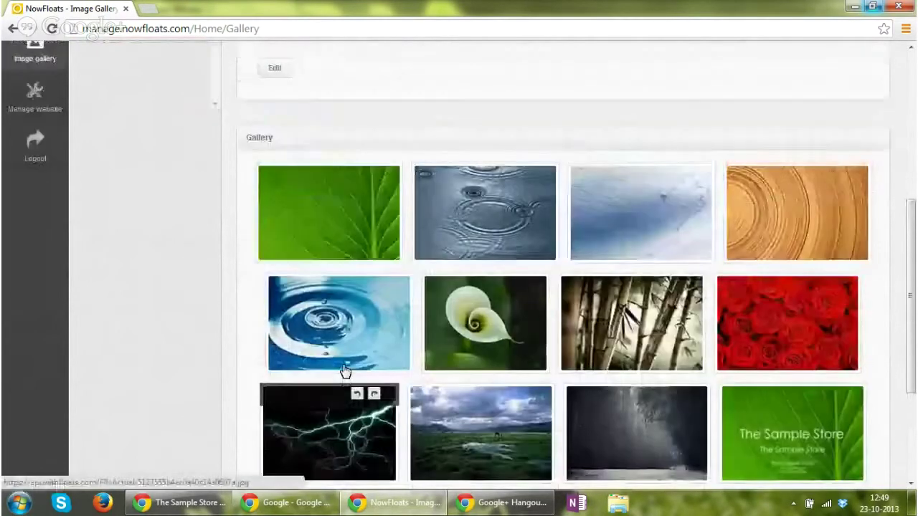
scroll(347, 371, "down", 2)
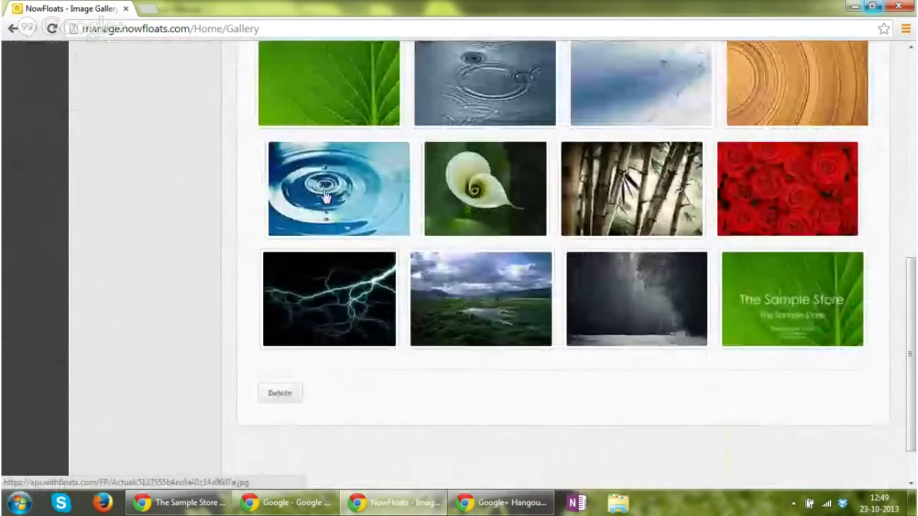
left_click(281, 395)
- Tick the orange wood-rings and pale blue snowy images for deletion
scroll(414, 406, "up", 2)
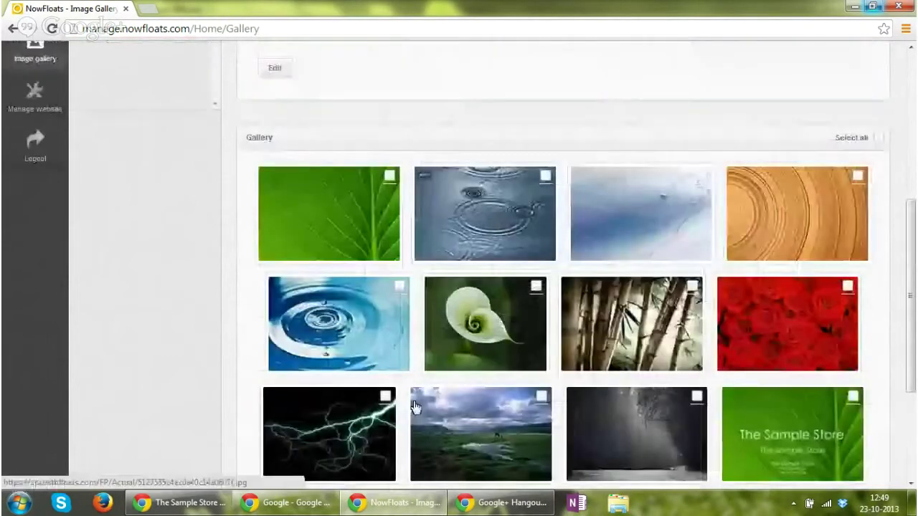
left_click(855, 178)
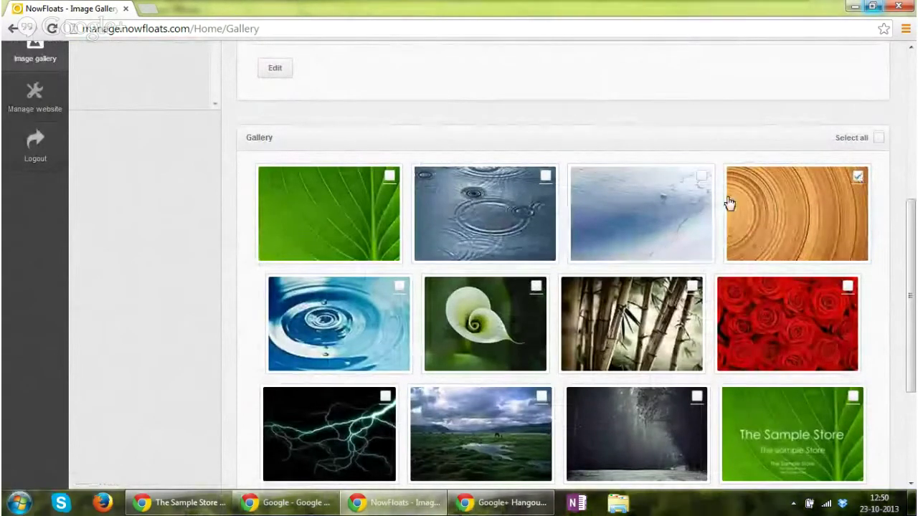
left_click(704, 178)
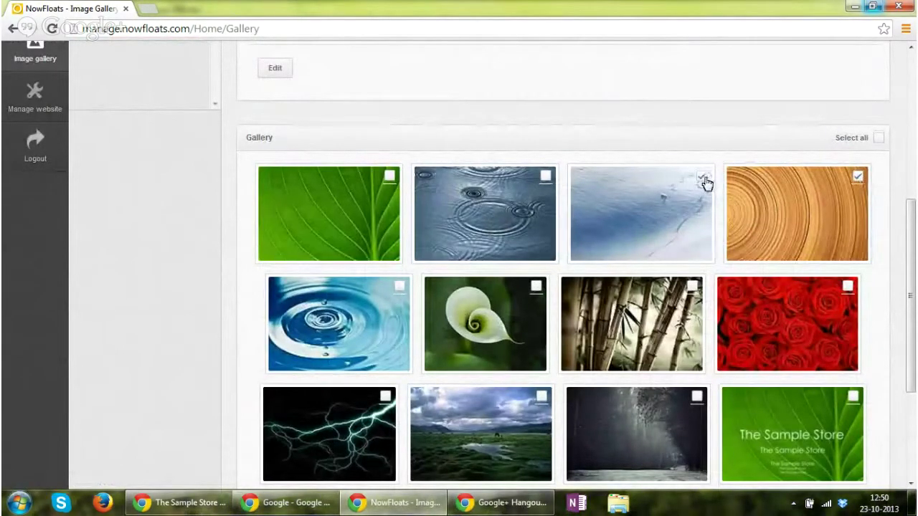
scroll(765, 226, "down", 3)
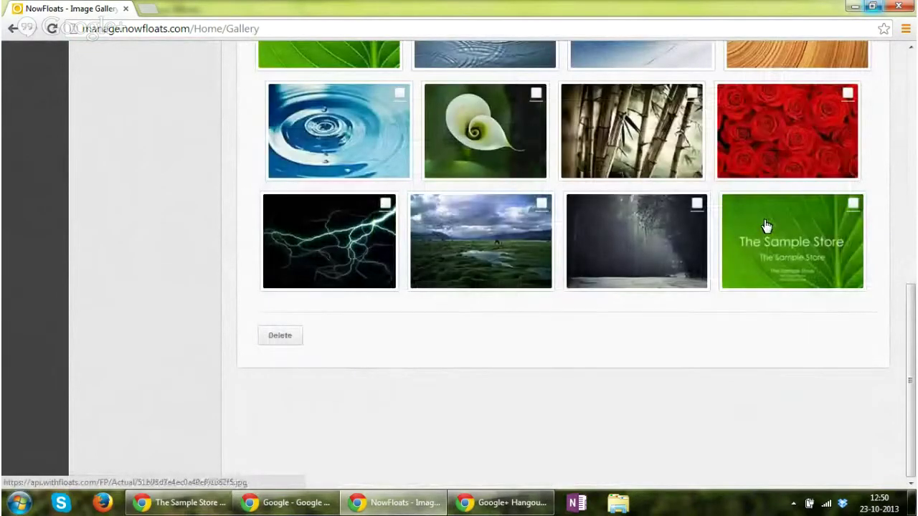
- Delete the lightning image, leaving eleven images in the gallery
scroll(766, 225, "up", 1)
left_click(284, 407)
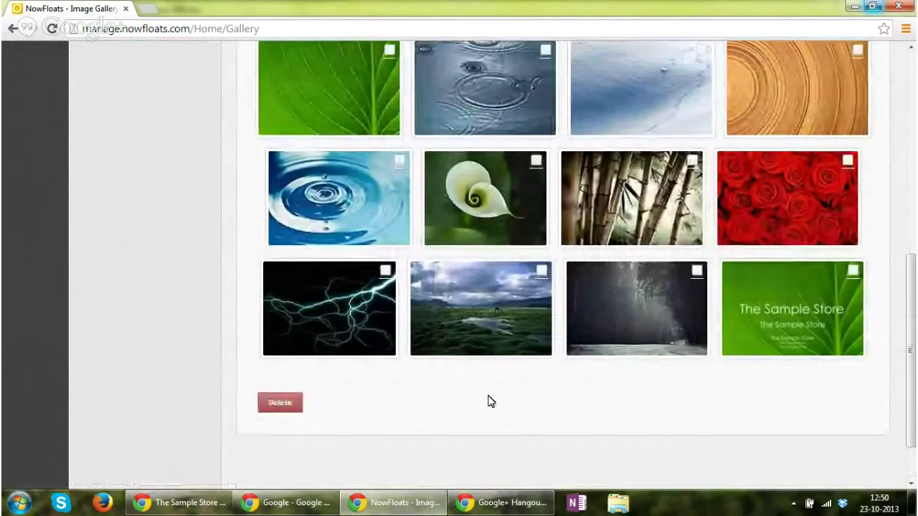
left_click(281, 405)
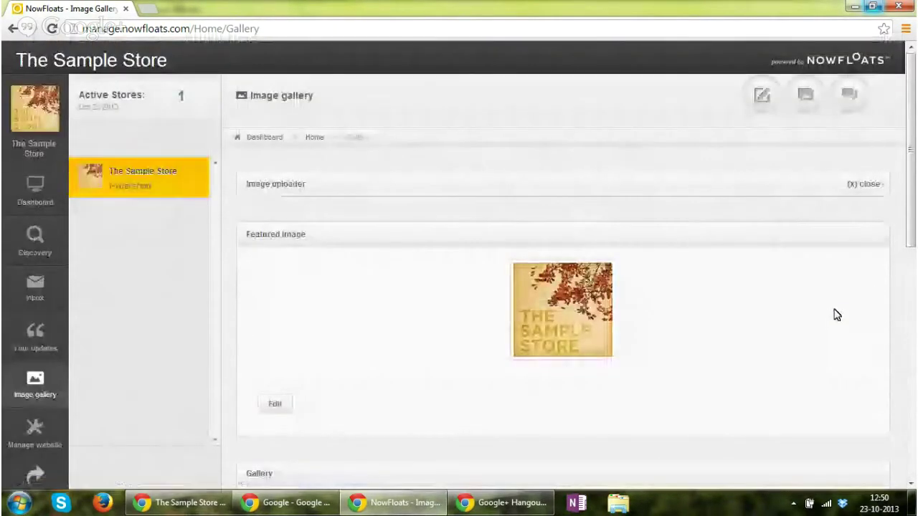
- Expand the Image uploader and bring up its Add files browser
left_click(267, 185)
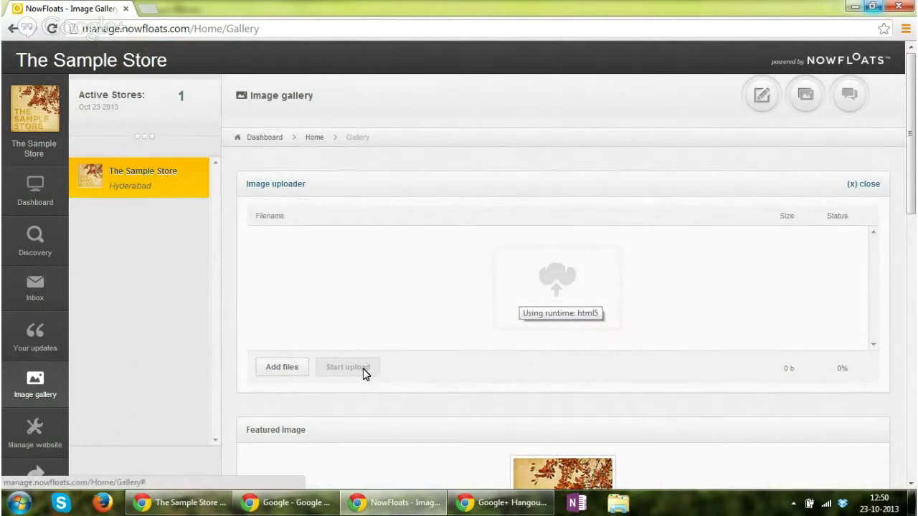
left_click(281, 371)
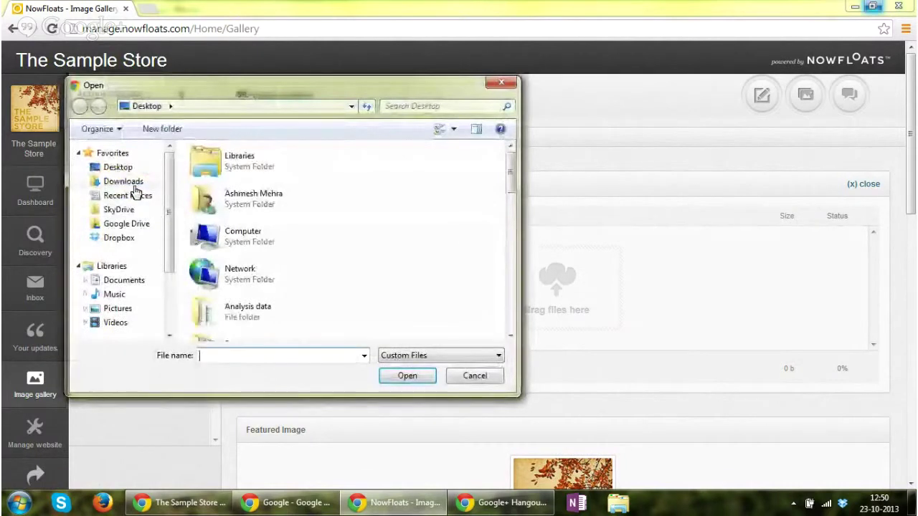
- Queue Desert.jpg from Pictures > Sample Pictures in the uploader
left_click(125, 313)
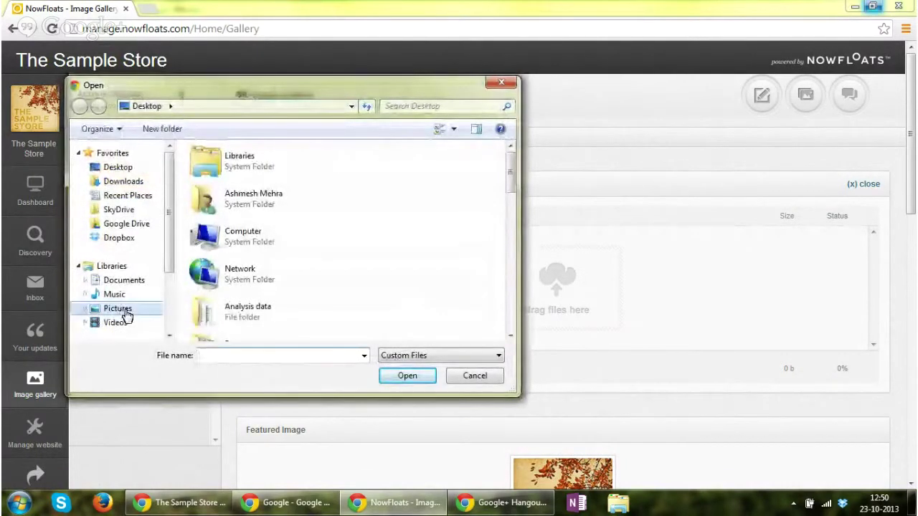
scroll(510, 189, "down", 10)
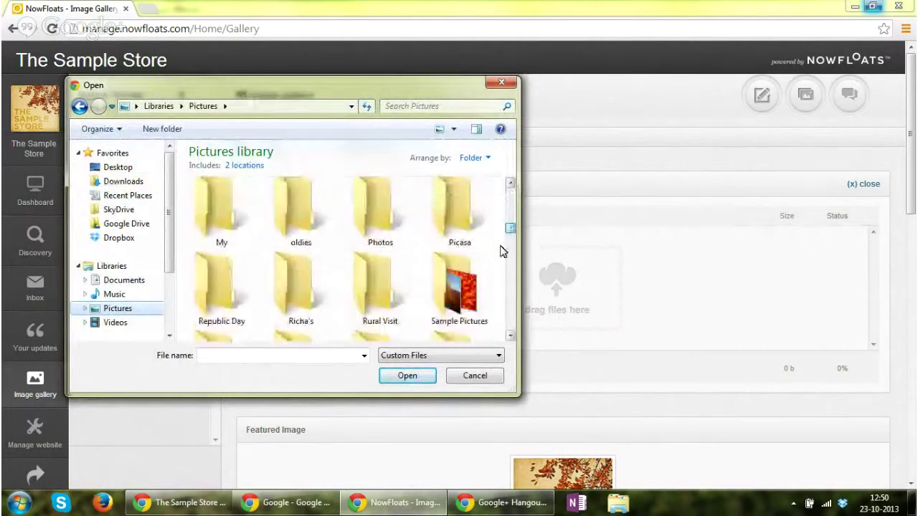
double_click(471, 290)
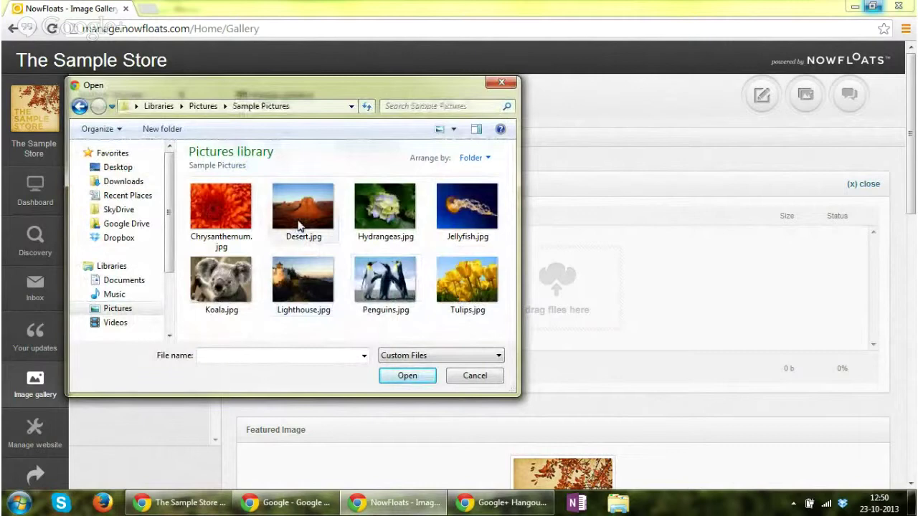
left_click(301, 225)
left_click(405, 376)
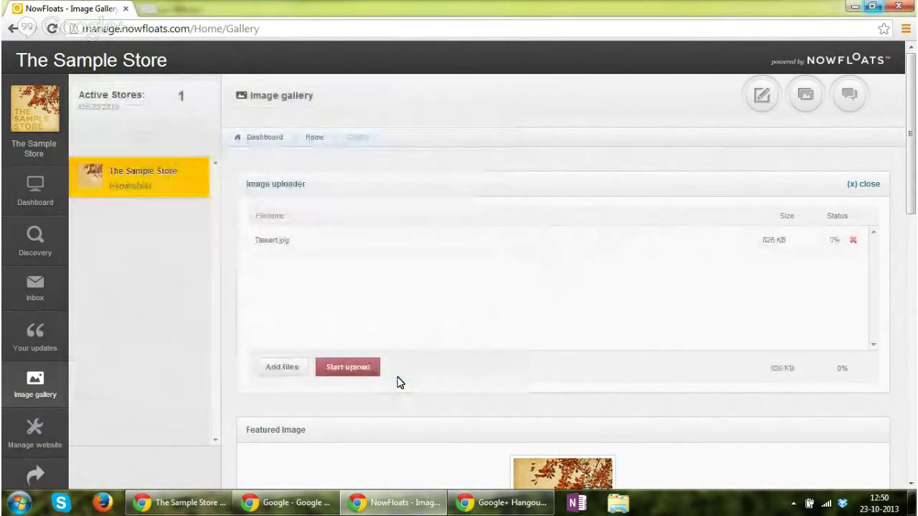
- Upload Desert.jpg to the gallery, then switch to the storefront's photo gallery
left_click(363, 372)
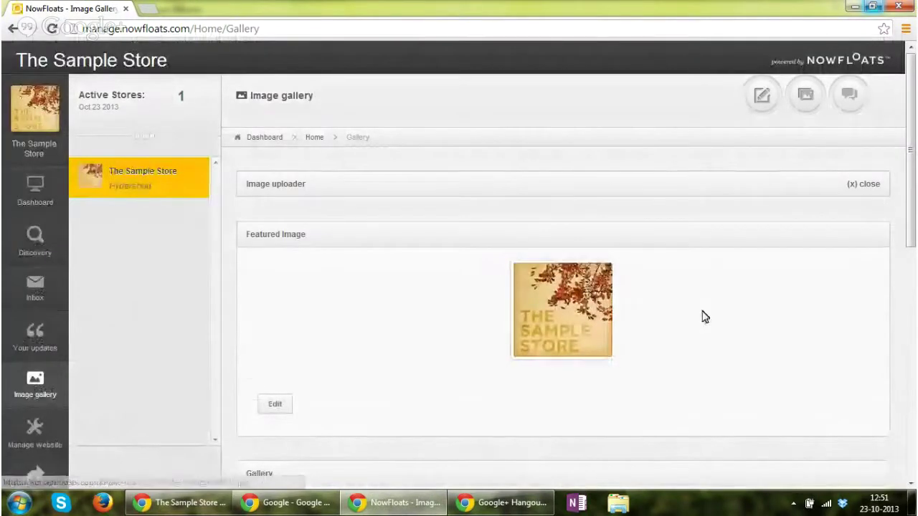
scroll(703, 315, "down", 3)
scroll(704, 318, "down", 4)
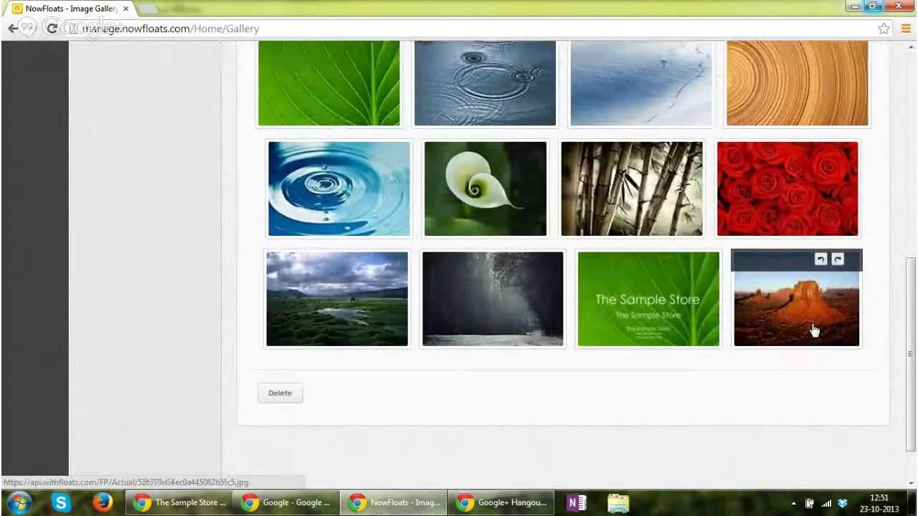
left_click(208, 506)
- Page through the store's gallery photos, including the misty forest and new desert photos, then return home
left_click(275, 196)
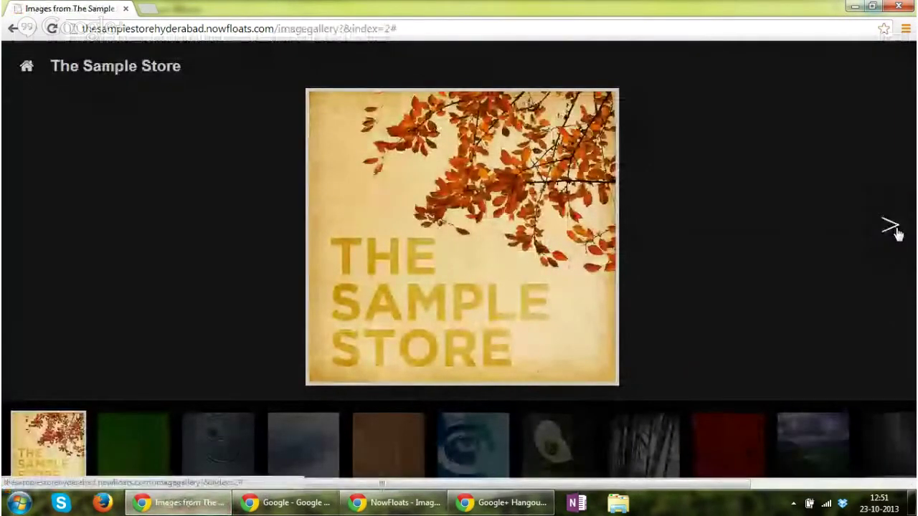
left_click(889, 226)
left_click(889, 225)
left_click(890, 226)
left_click(889, 226)
left_click(890, 226)
left_click(890, 225)
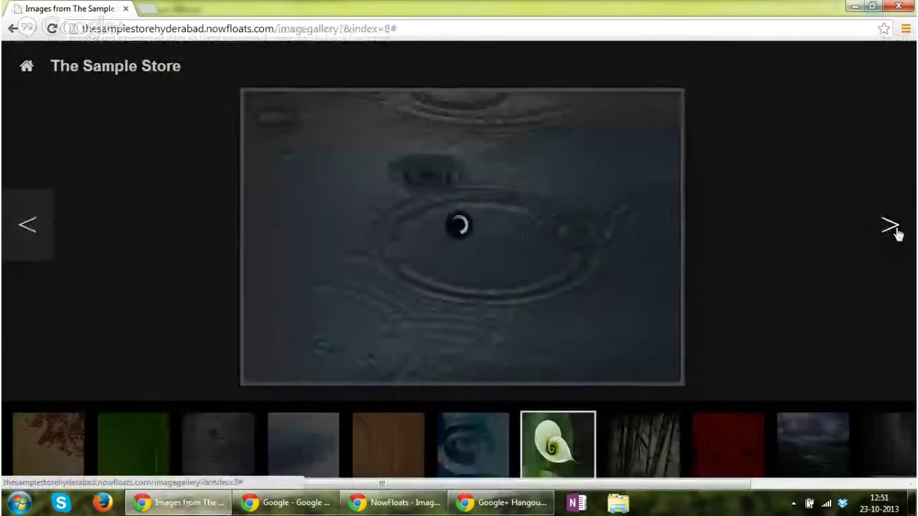
left_click(890, 226)
left_click(890, 226)
left_click(890, 226)
left_click(889, 226)
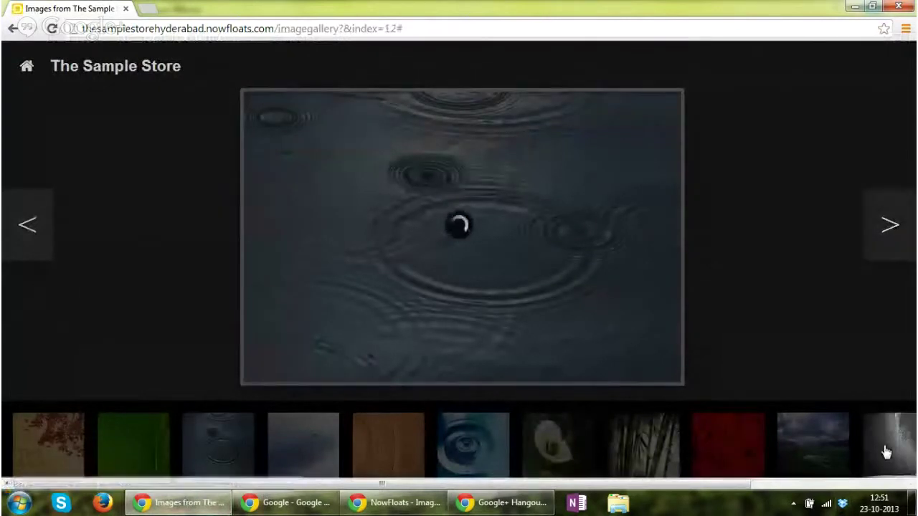
left_click(877, 431)
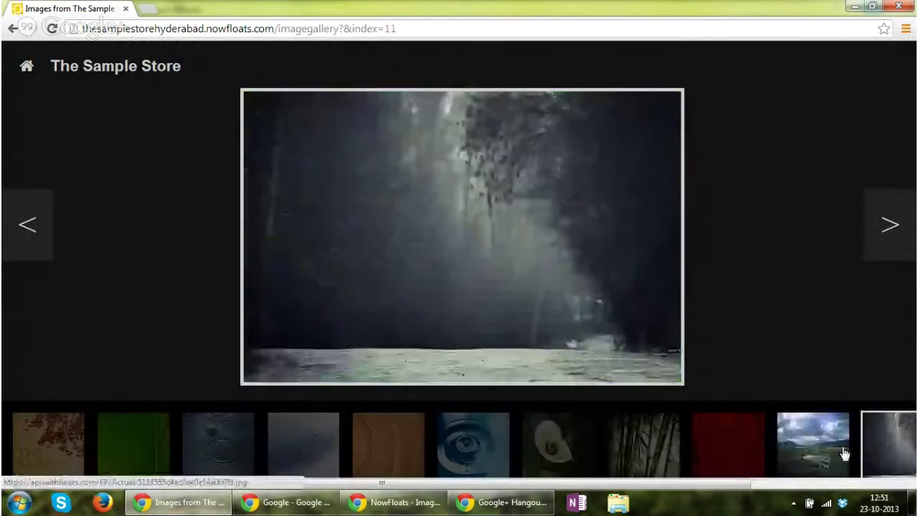
left_click(891, 228)
left_click(891, 228)
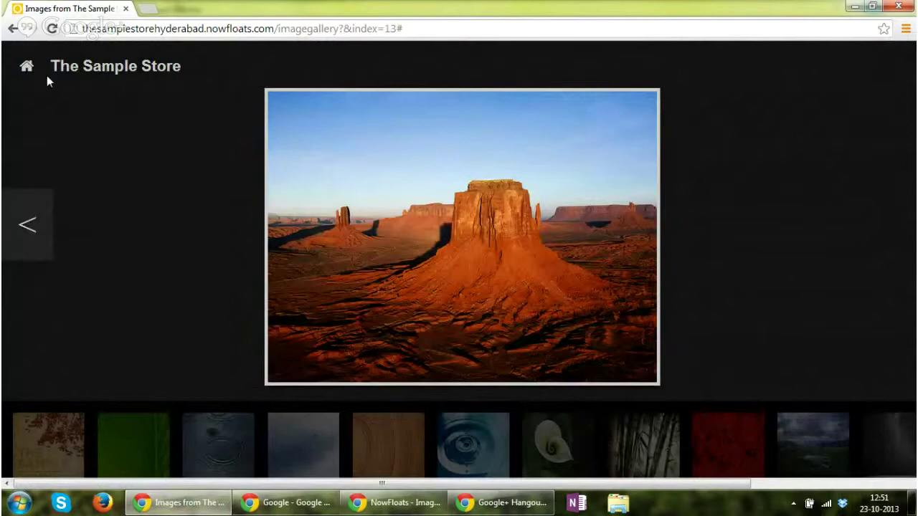
left_click(26, 67)
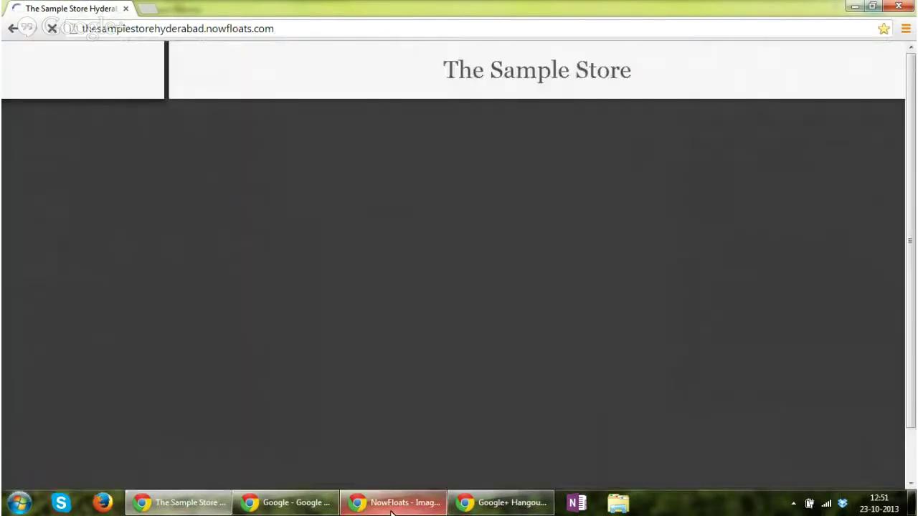
- In the NowFloats Manage window, select the business name and business description fields
mouse_move(256, 514)
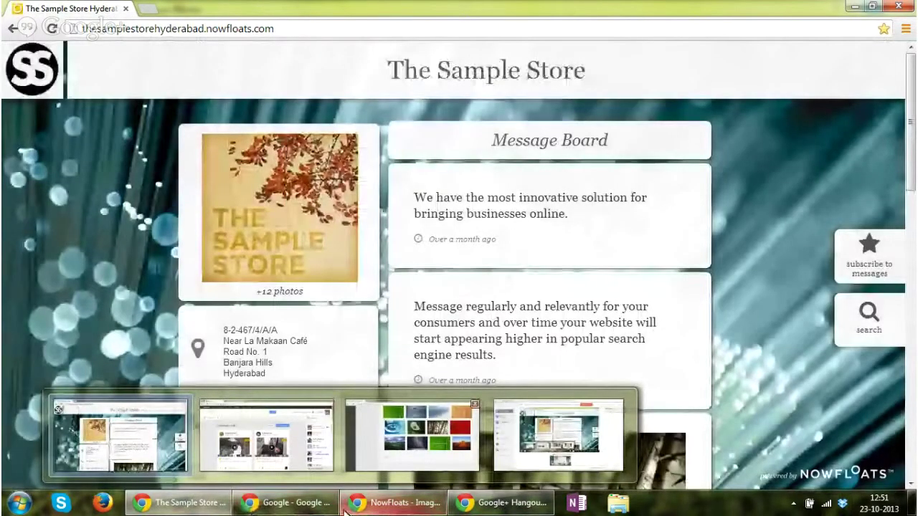
left_click(384, 463)
scroll(361, 432, "up", 10)
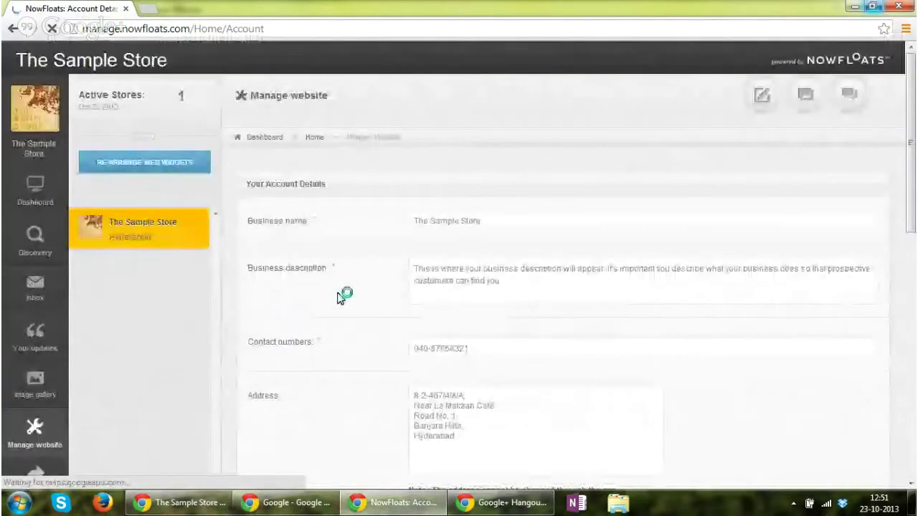
left_click(504, 226)
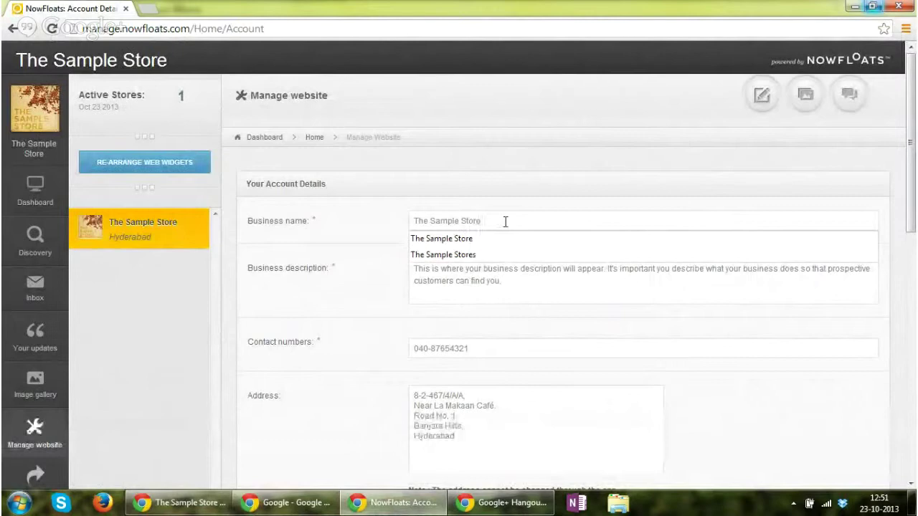
left_click(541, 286)
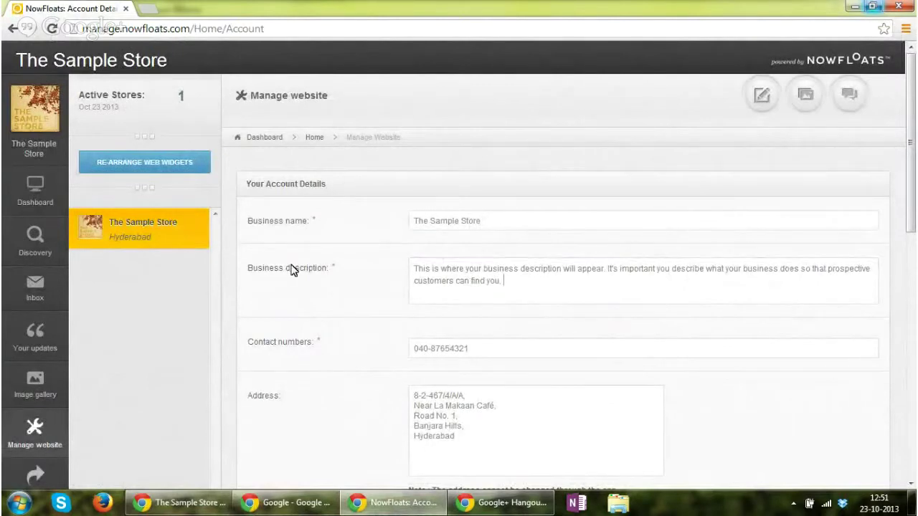
- Scroll through the account details form, toggling Sunday open and back to closed
scroll(603, 351, "down", 1)
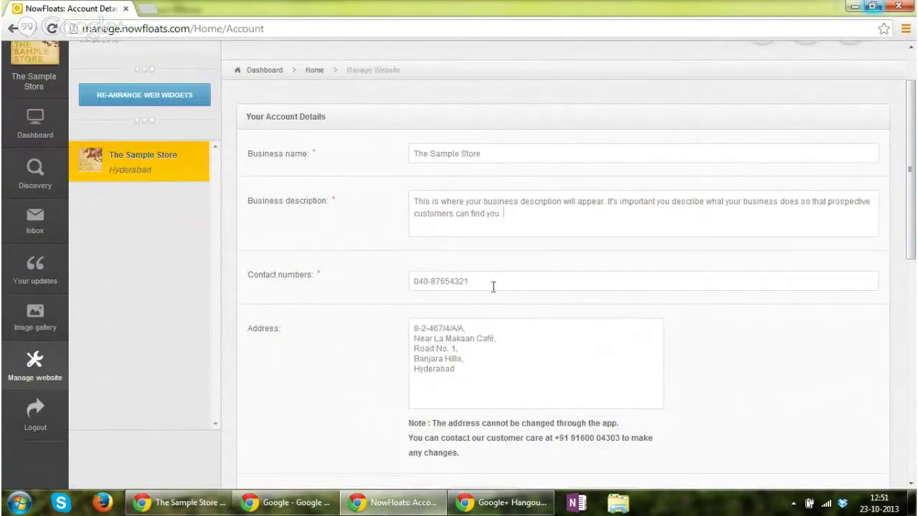
scroll(692, 399, "down", 3)
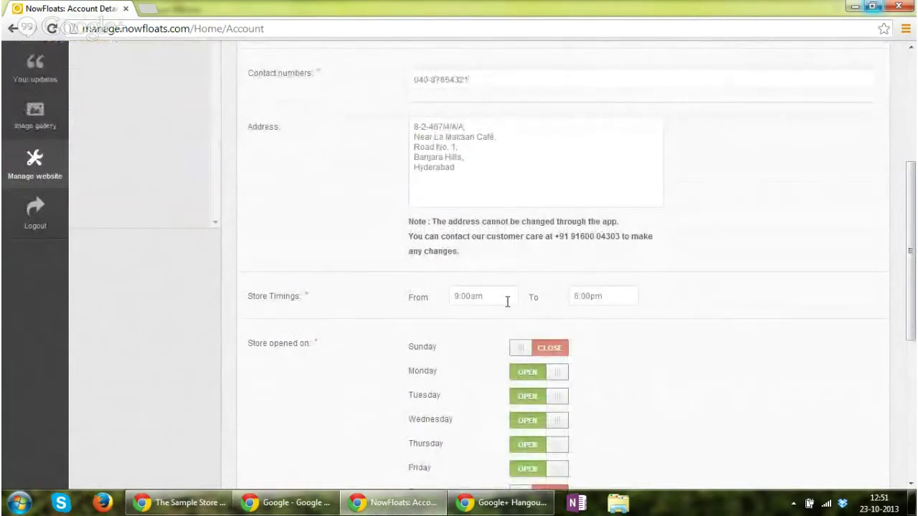
scroll(635, 373, "down", 1)
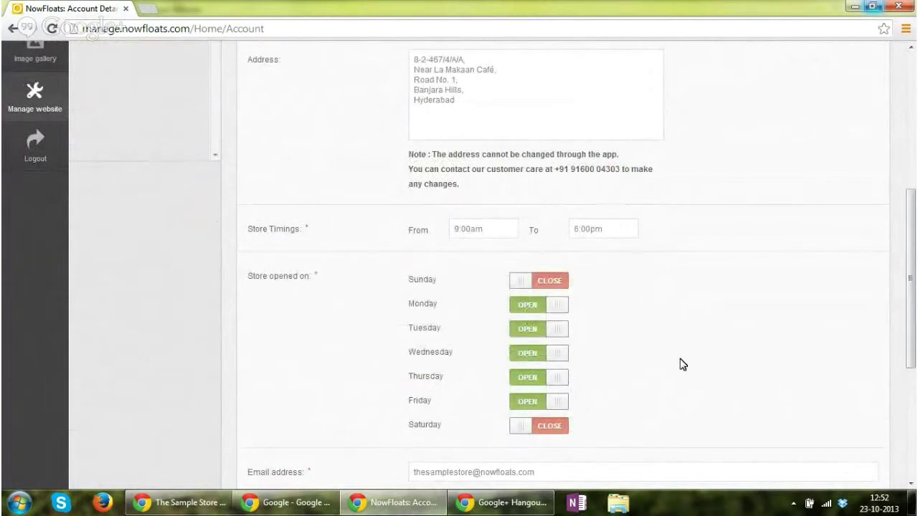
left_click(556, 286)
left_click(556, 289)
scroll(654, 358, "down", 1)
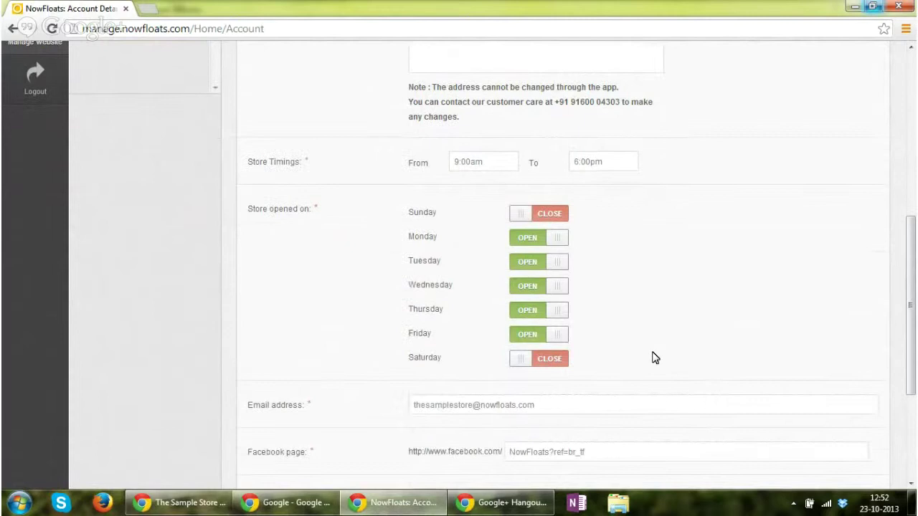
scroll(652, 358, "down", 1)
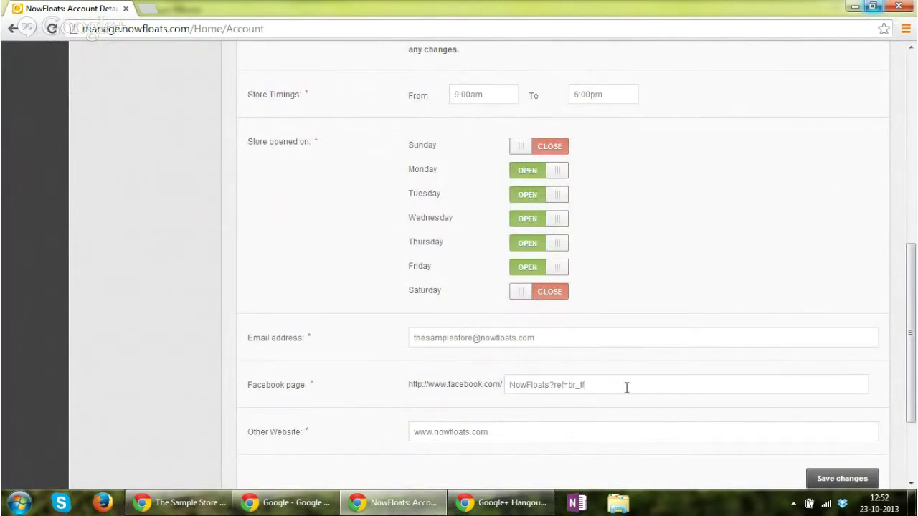
scroll(625, 402, "down", 1)
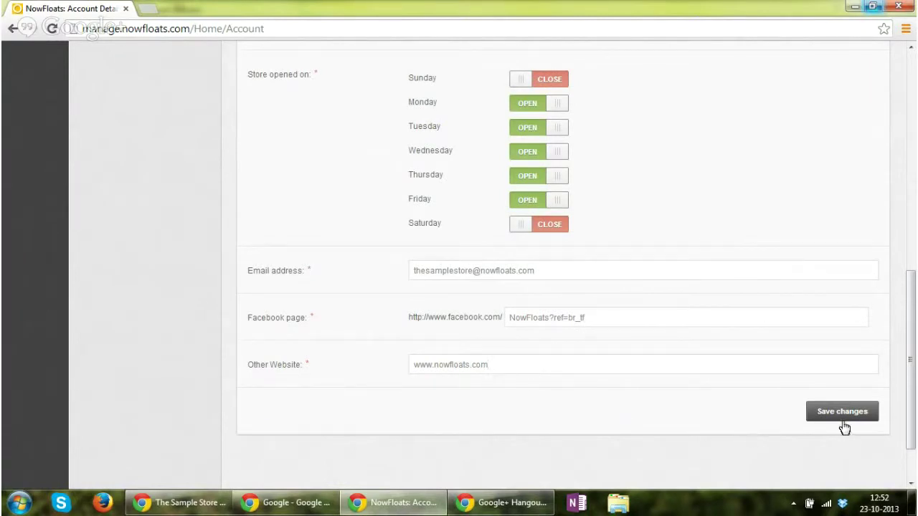
scroll(205, 365, "up", 9)
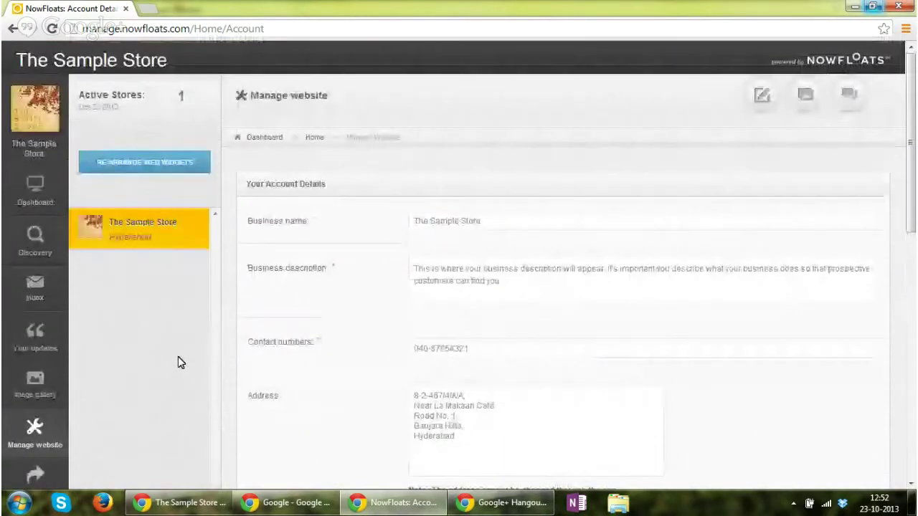
- Open Re-arrange Web Widgets and scroll down the widget list
left_click(170, 172)
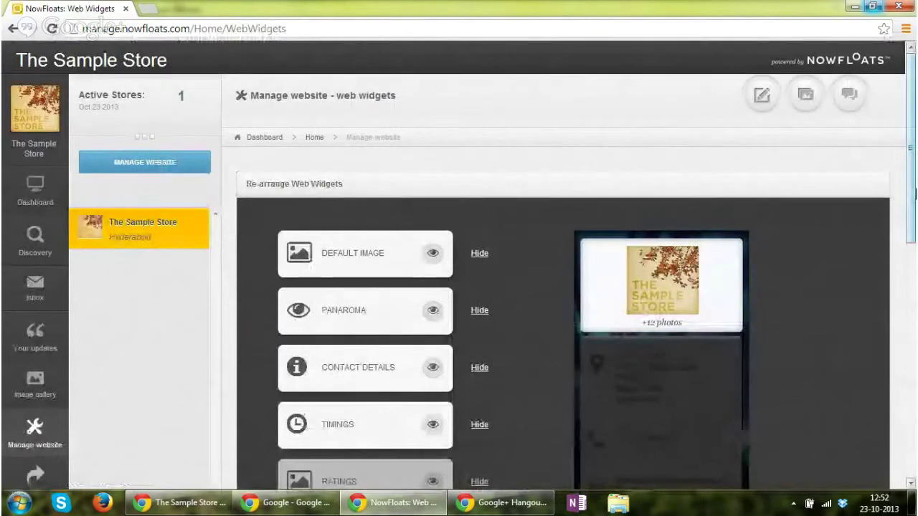
left_click_drag(911, 201, 913, 281)
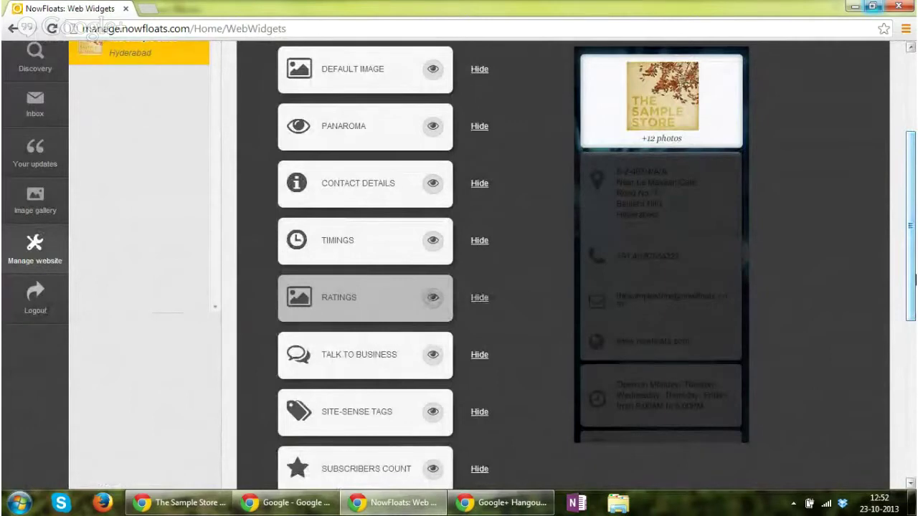
- Switch to The Sample Store's public site and scroll through its contact card and Message Board
left_click(188, 504)
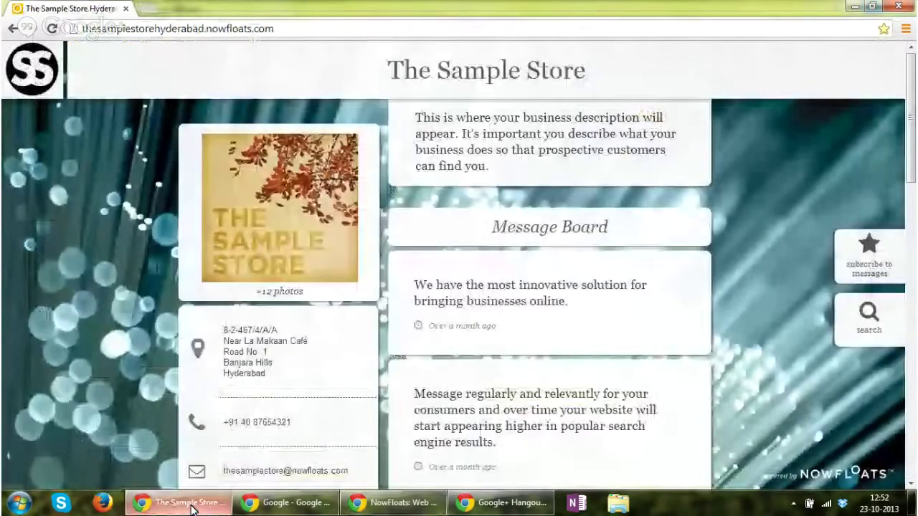
scroll(329, 380, "down", 1)
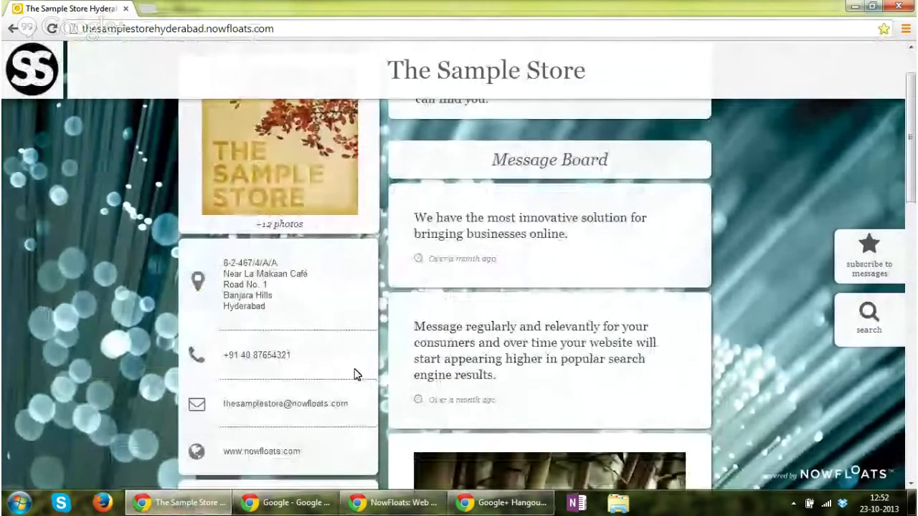
scroll(356, 374, "down", 2)
scroll(358, 375, "down", 1)
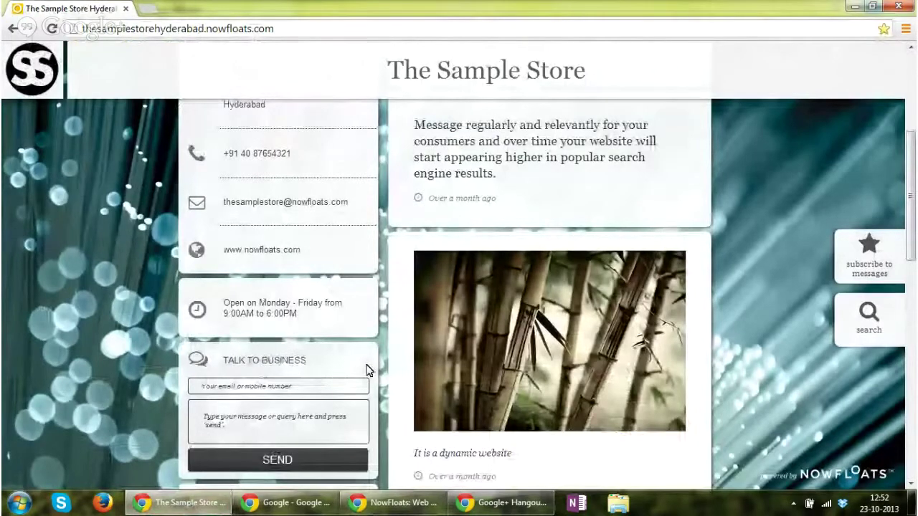
scroll(366, 371, "up", 4)
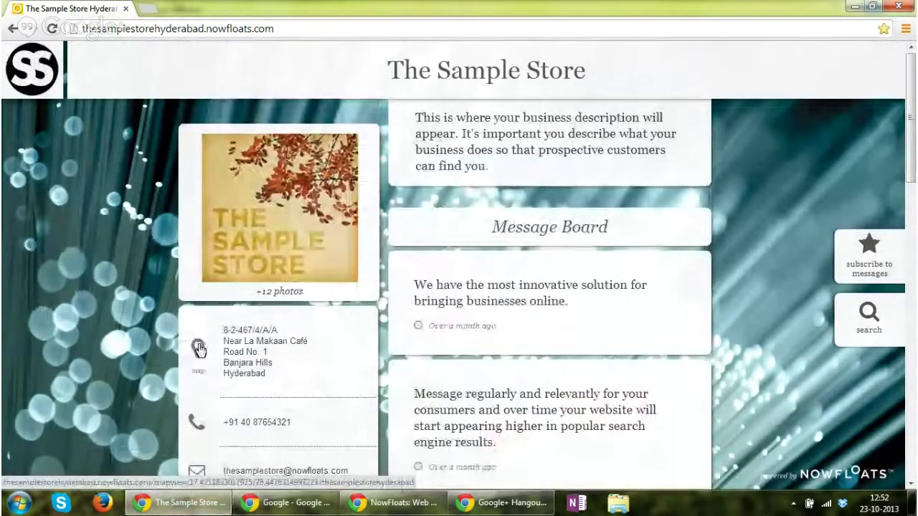
- Drag Talk to Business up just below Default Image and save the widget order
left_click(405, 506)
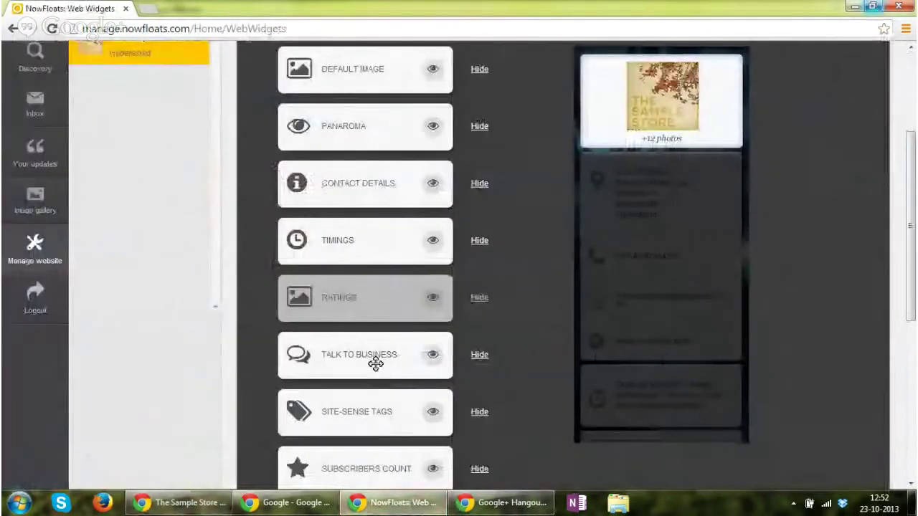
left_click_drag(376, 364, 374, 136)
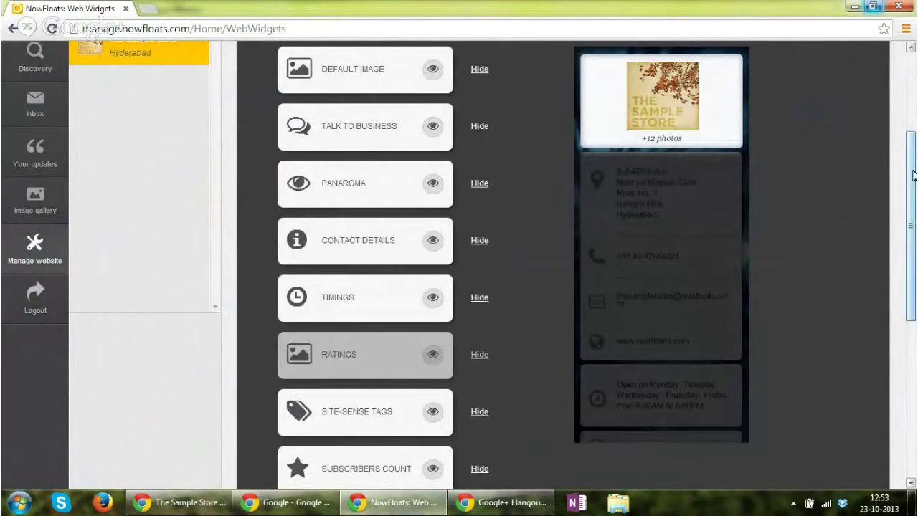
left_click_drag(910, 215, 910, 371)
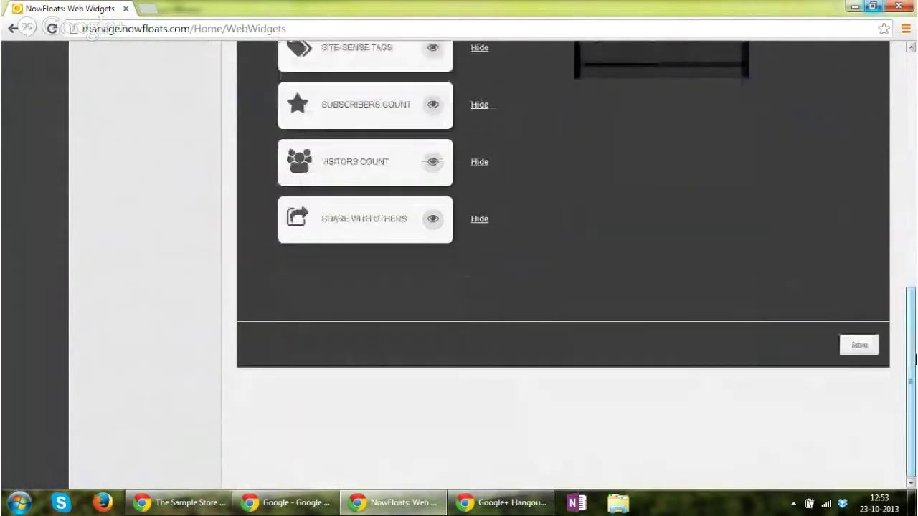
left_click(855, 354)
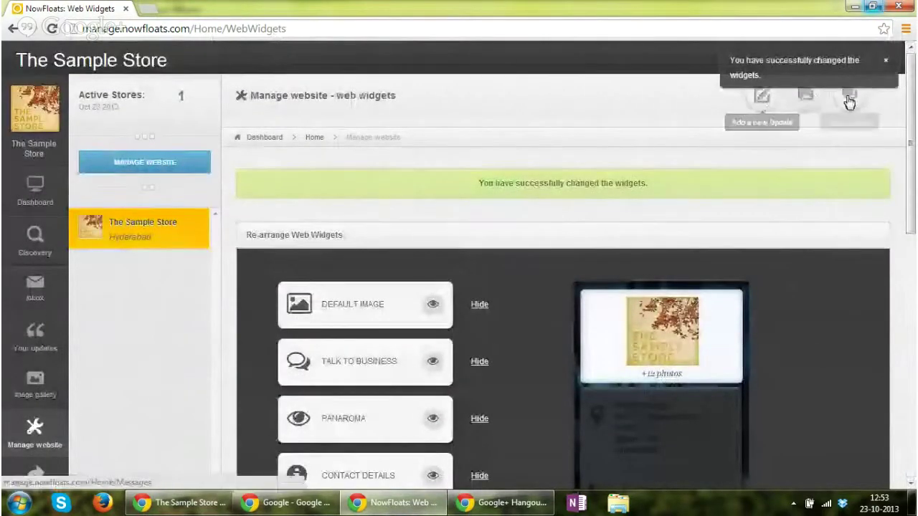
left_click(158, 504)
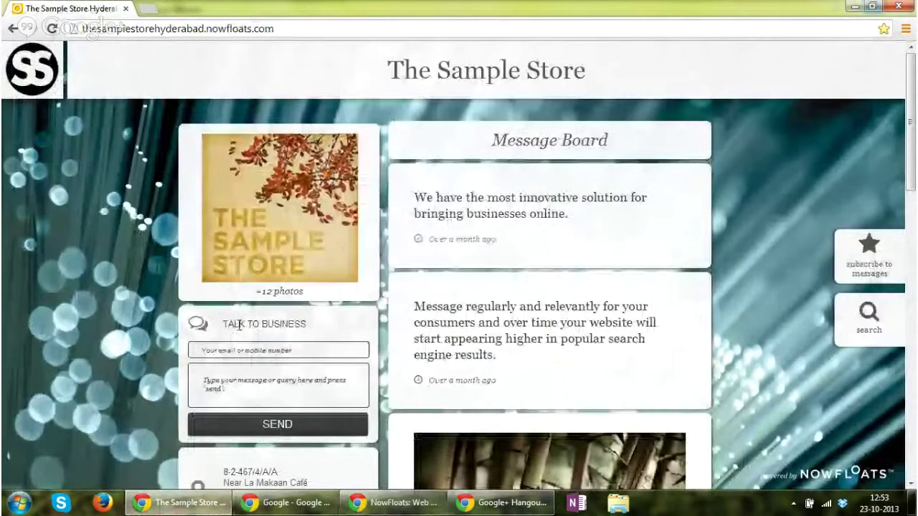
- Scroll the storefront to confirm the Talk to Business form sits below the store photo
scroll(373, 446, "down", 2)
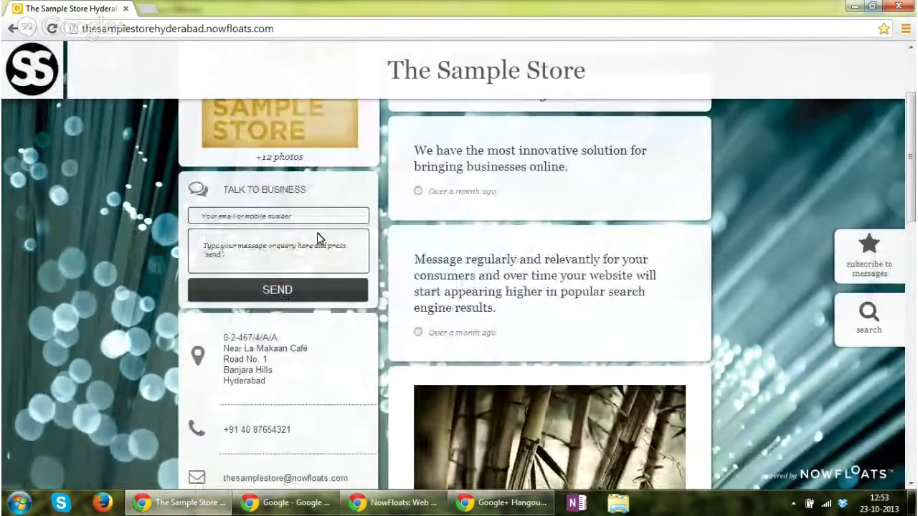
scroll(299, 400, "down", 1)
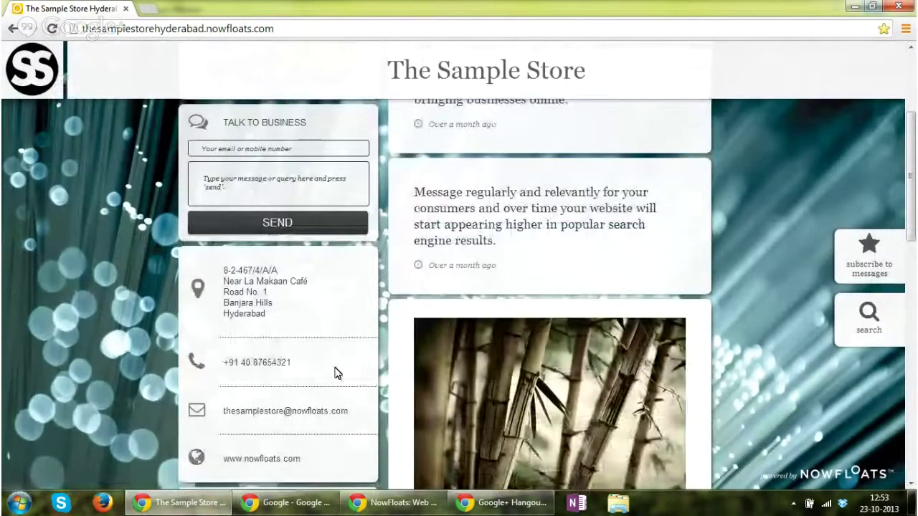
scroll(337, 373, "up", 3)
- Return to the web widgets window, scroll it, then go to the Dashboard
mouse_move(479, 508)
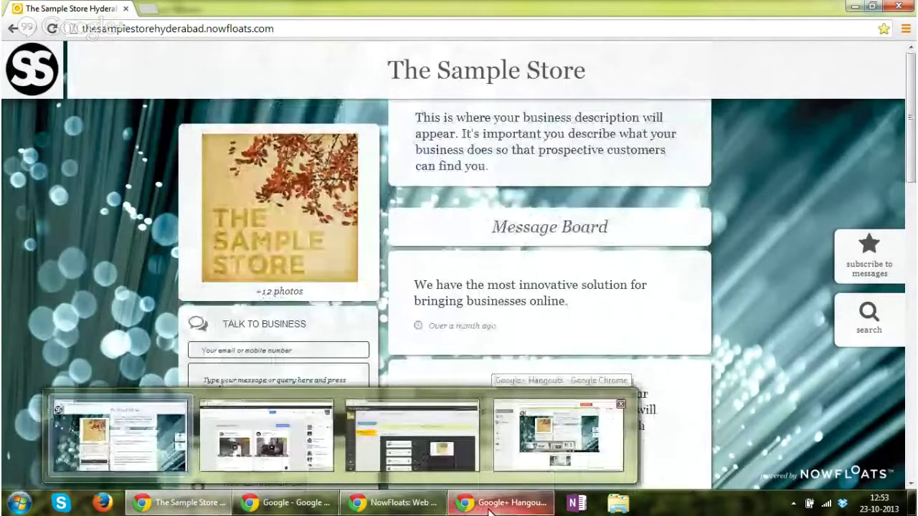
left_click(402, 502)
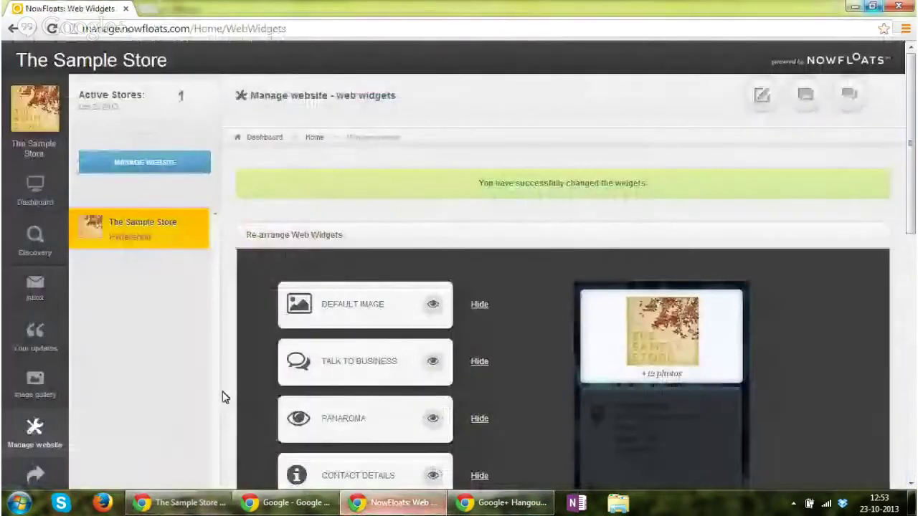
scroll(168, 390, "down", 3)
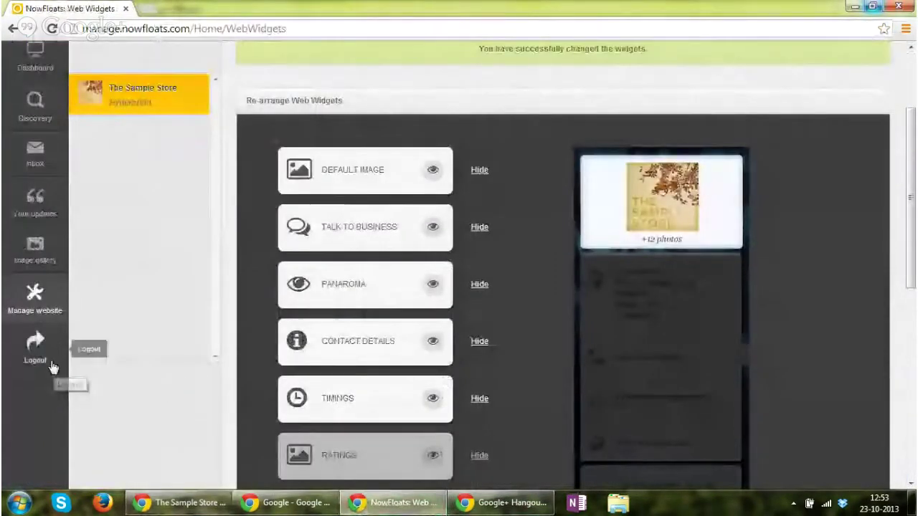
scroll(37, 313, "up", 3)
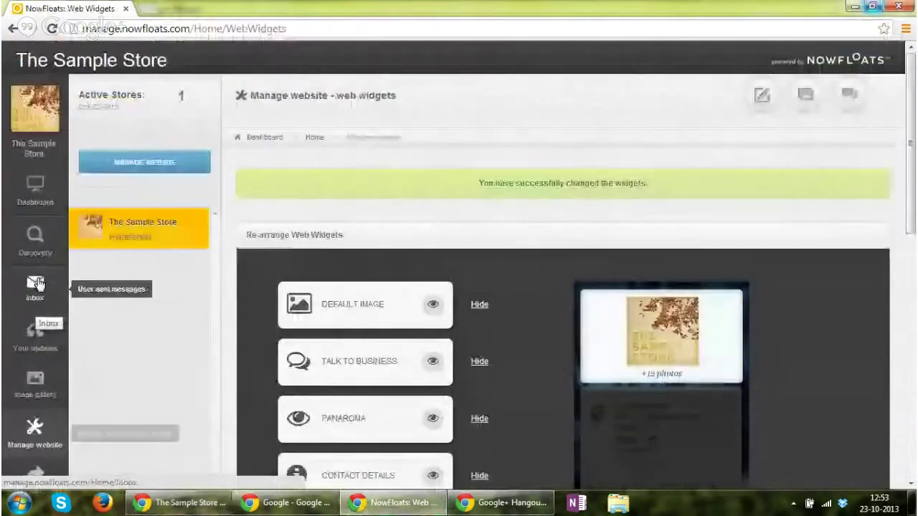
left_click(35, 188)
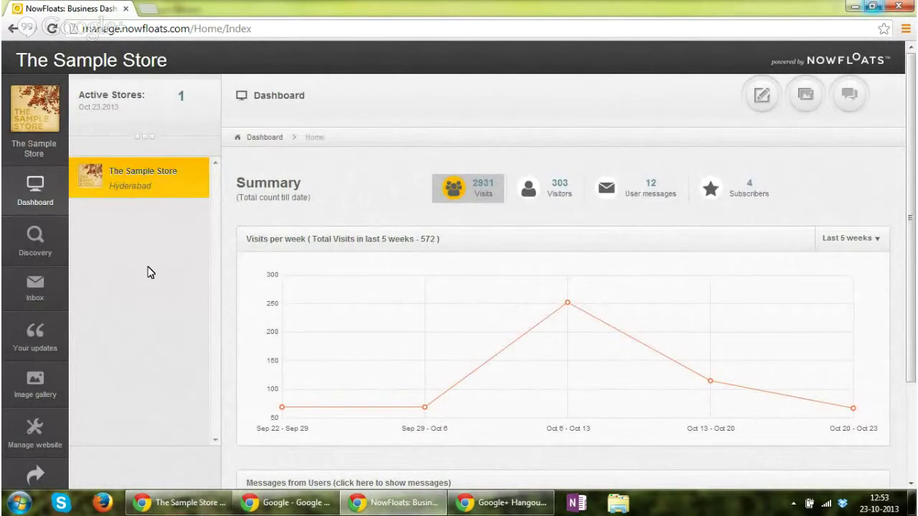
- Start a new update and enter the text 'We provide the best SEO services.'
left_click(762, 98)
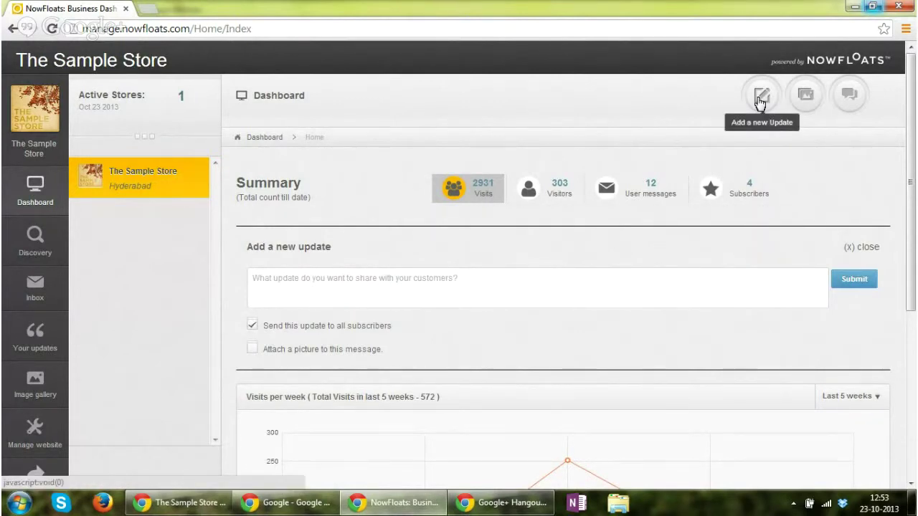
left_click(336, 292)
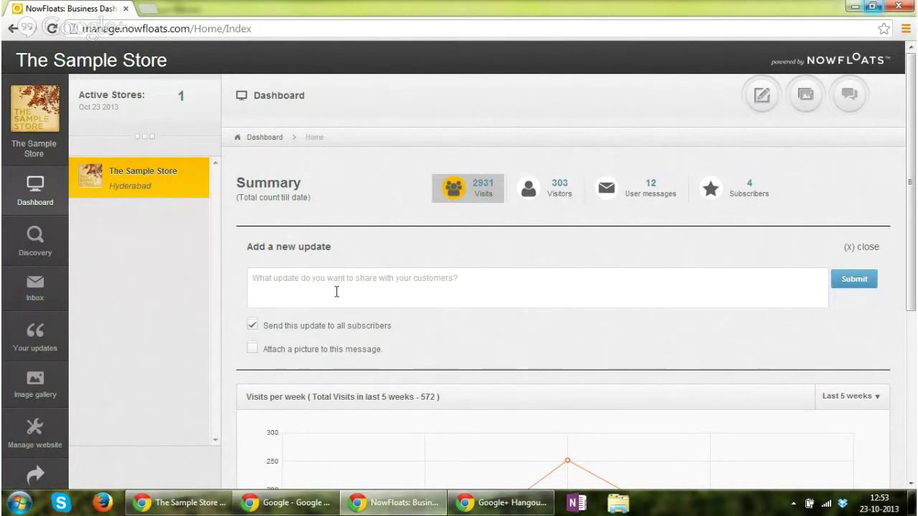
type("W")
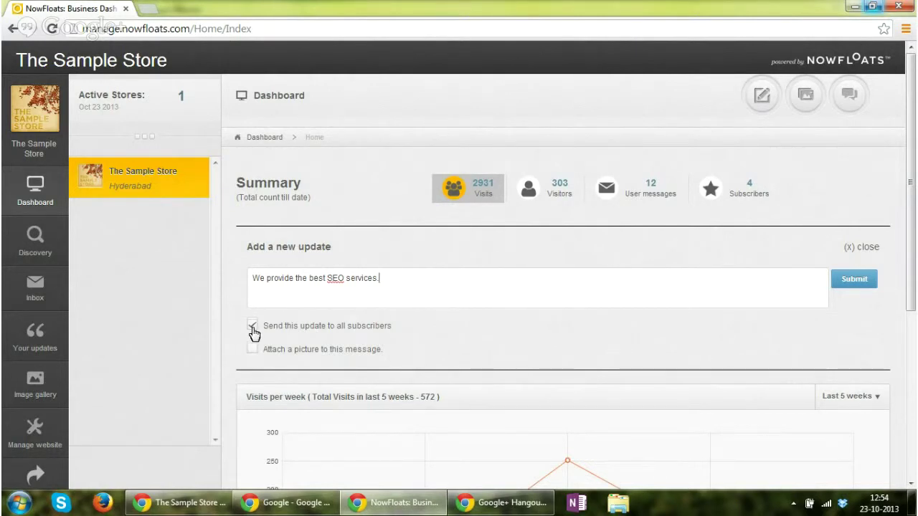
- Turn off Send to subscribers, attach Tulips.jpg, and submit the update
left_click(253, 326)
left_click(253, 350)
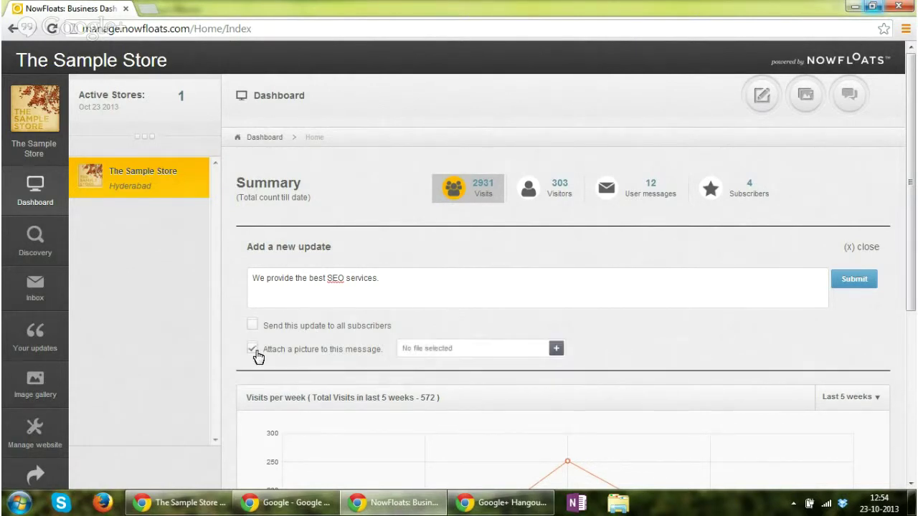
left_click(557, 350)
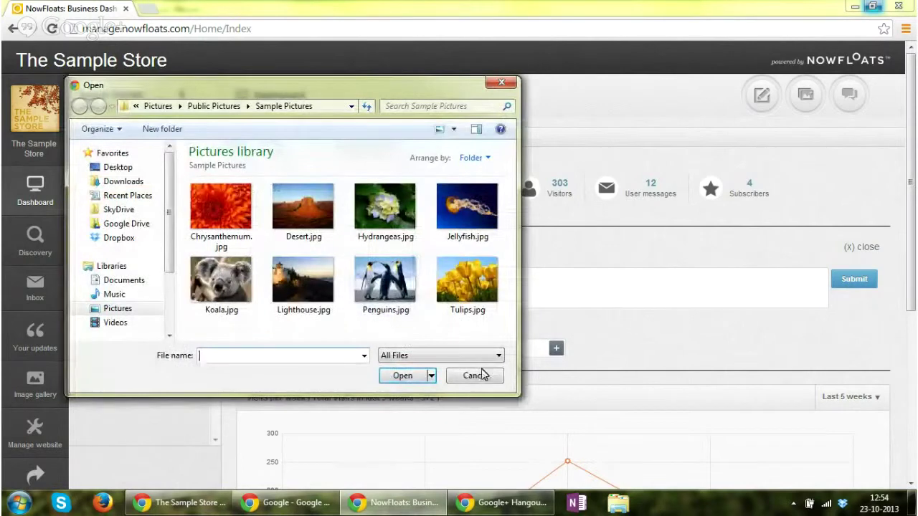
left_click(471, 301)
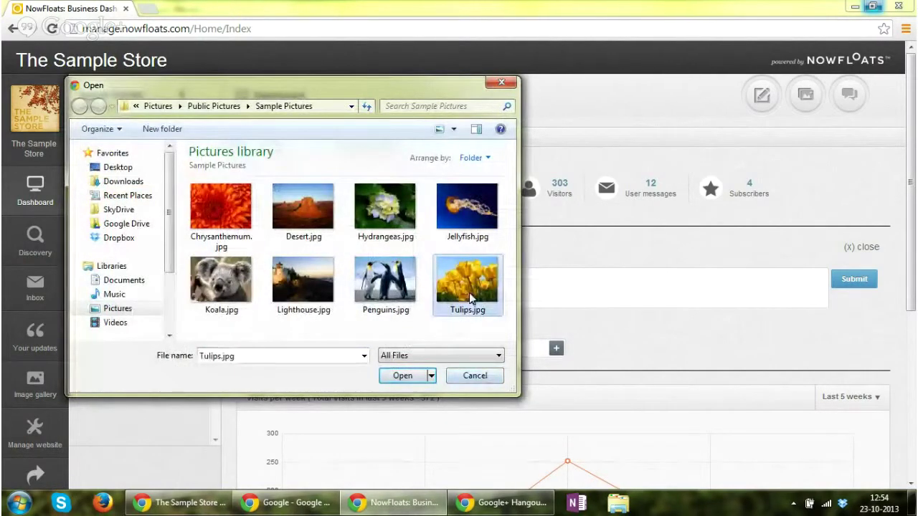
left_click(415, 380)
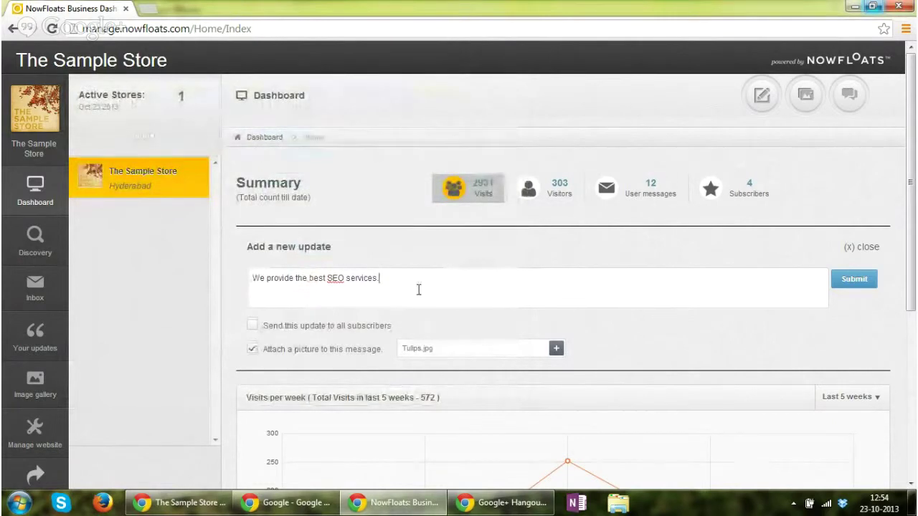
left_click(862, 286)
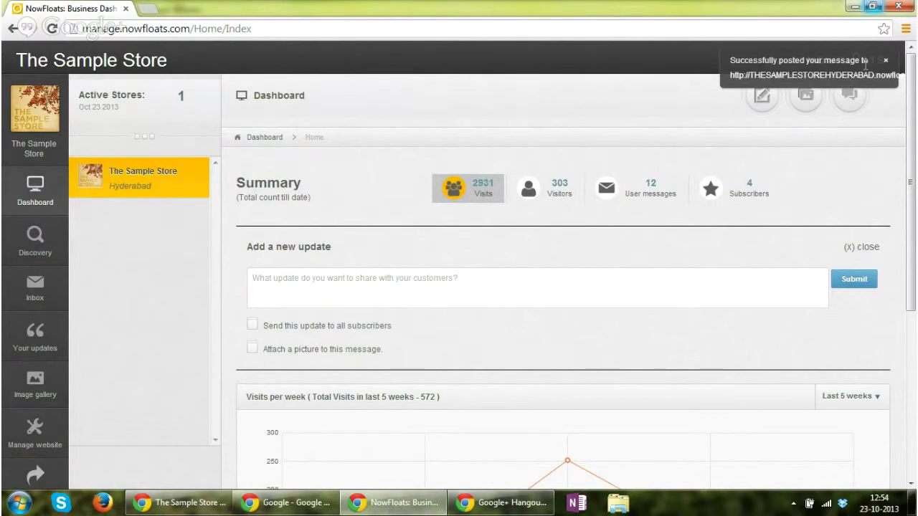
- Reload the storefront to view the new tulip update, then return to the management portal
left_click(187, 504)
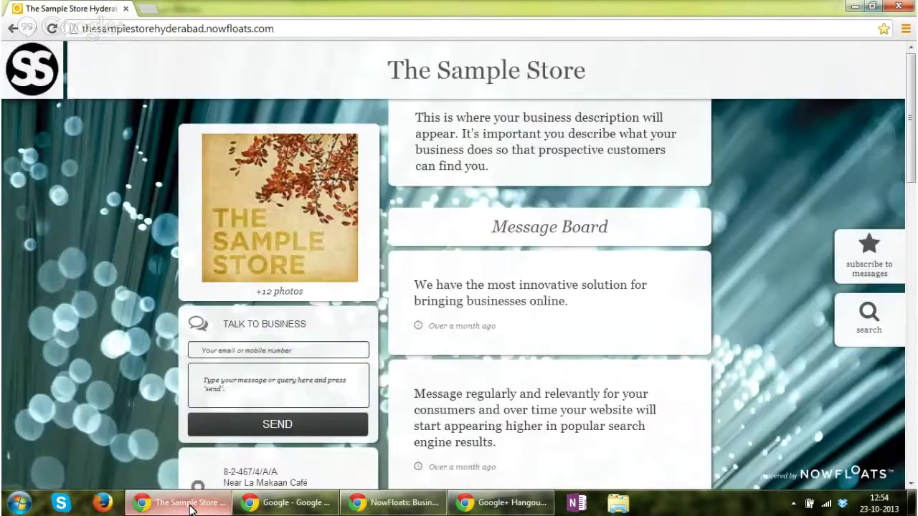
left_click(52, 29)
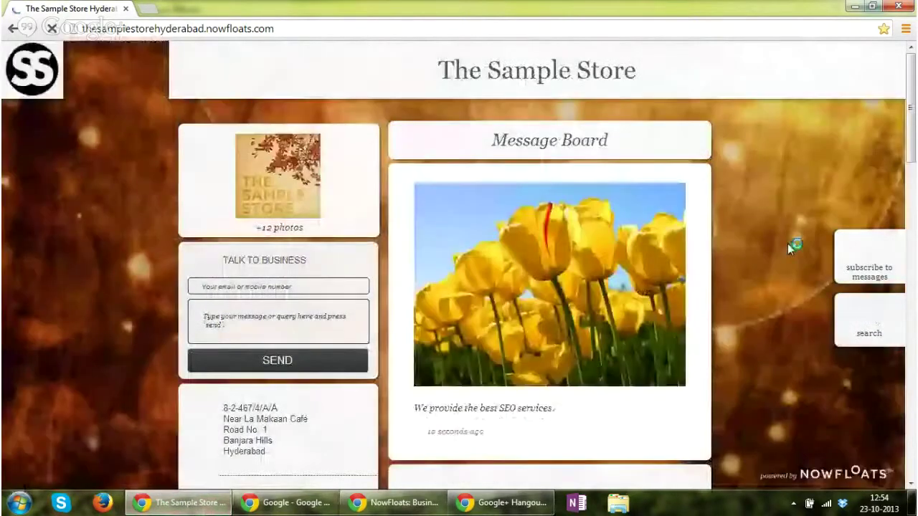
left_click(573, 374)
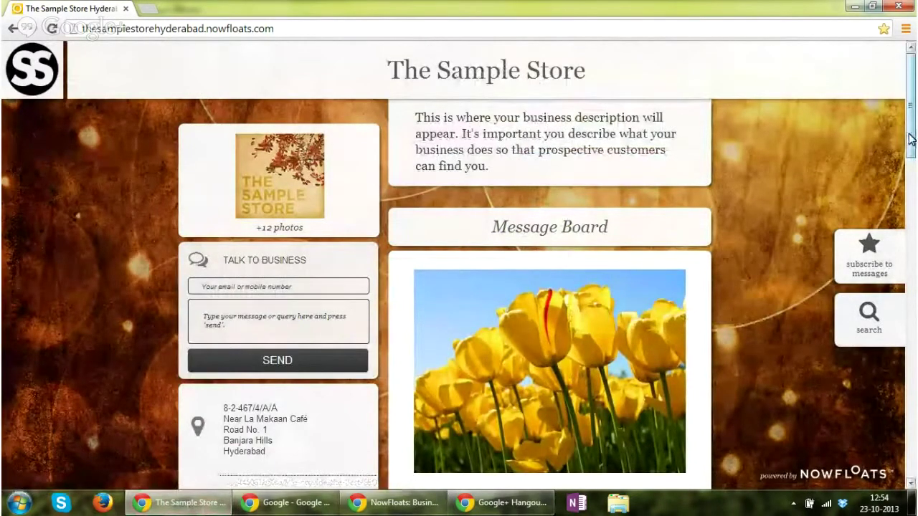
mouse_move(910, 138)
left_mouse_down()
mouse_move(913, 172)
mouse_move(914, 133)
left_mouse_up()
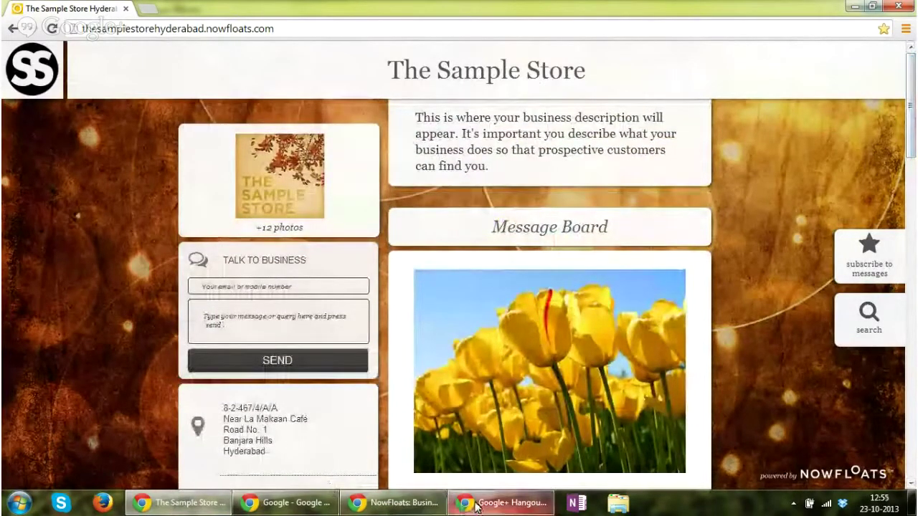
left_click(395, 502)
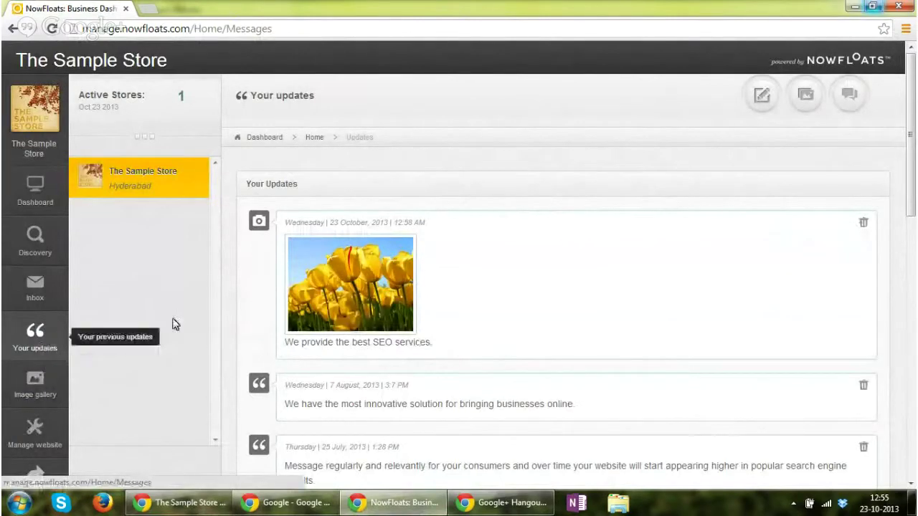
- Delete the first update (the tulip SEO post), confirm, and check the storefront
left_click(864, 225)
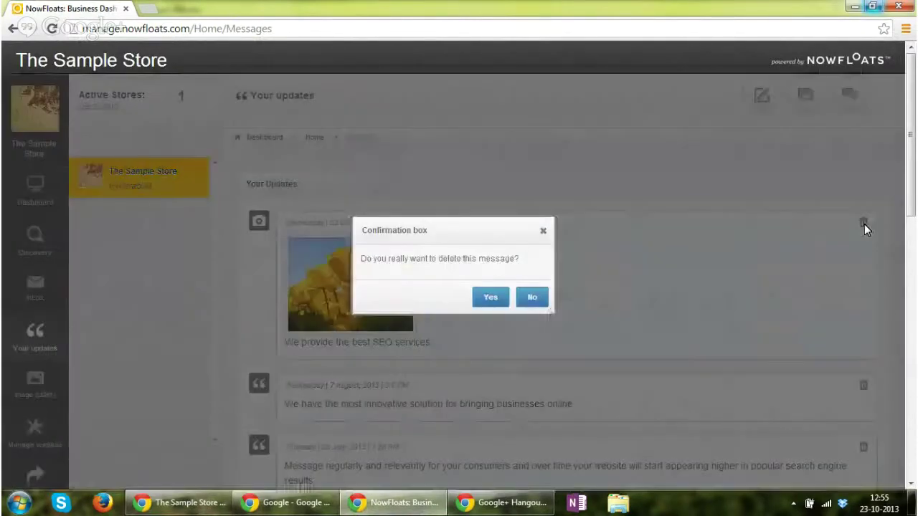
left_click(488, 300)
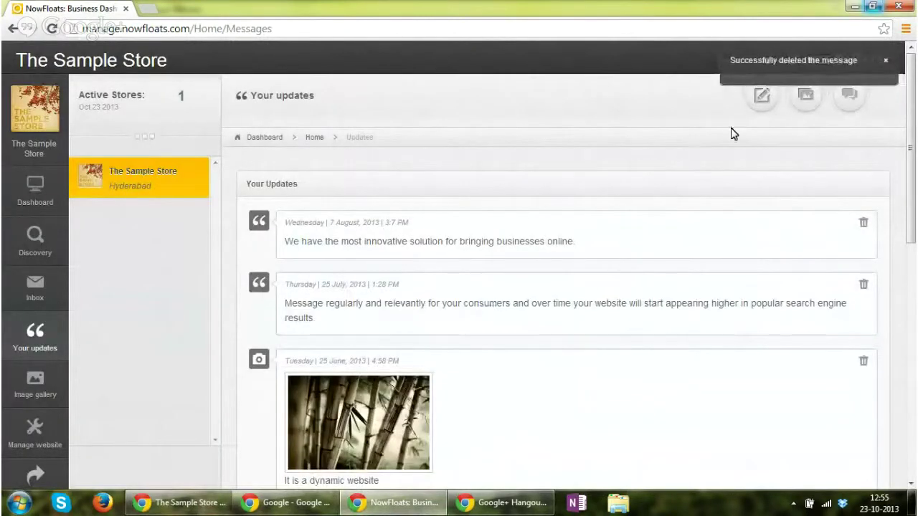
left_click(181, 504)
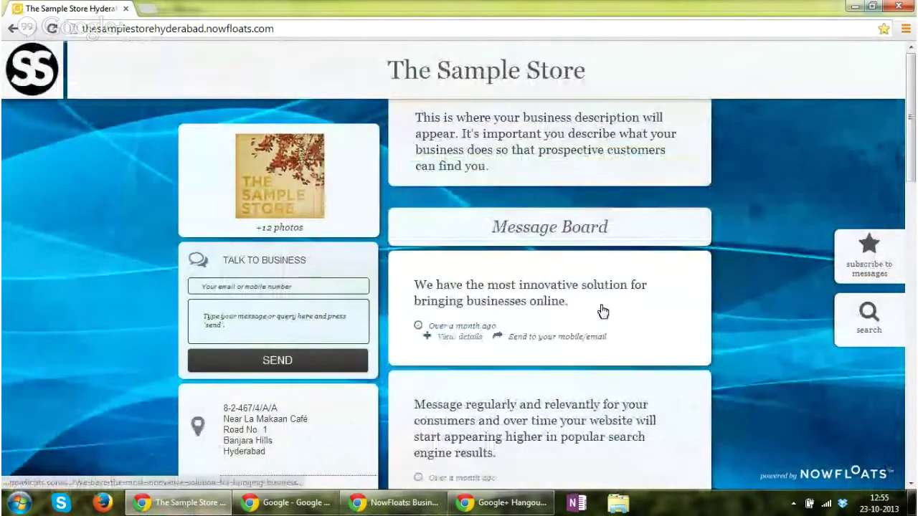
- Return to the NowFloats Manage dashboard, now showing 574 visits over the last 5 weeks
left_click(395, 502)
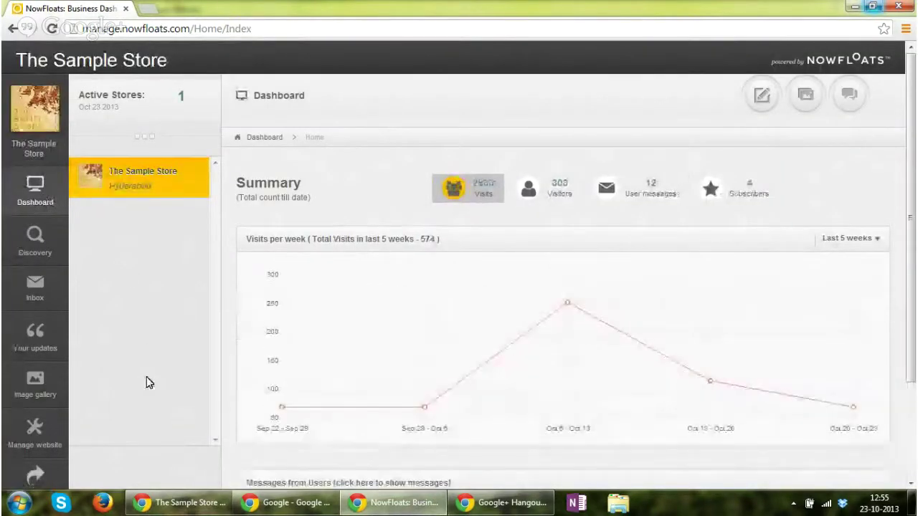
scroll(147, 377, "down", 3)
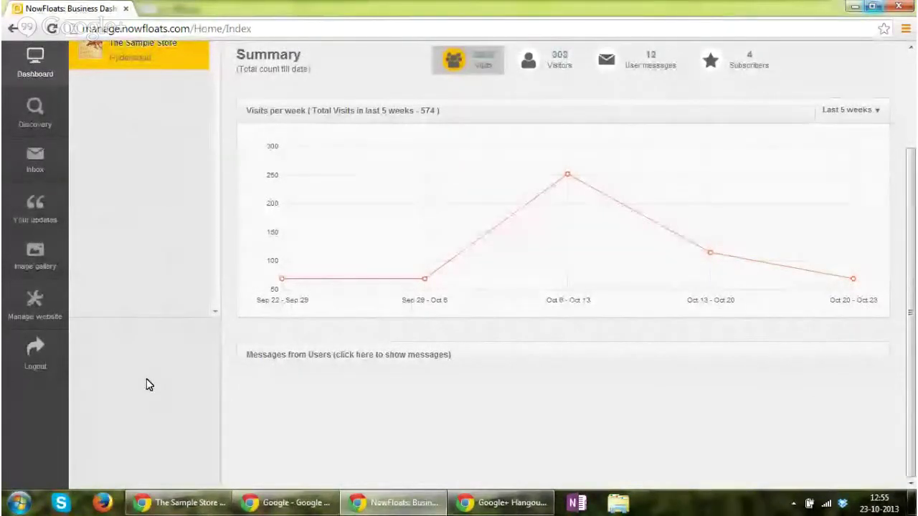
scroll(146, 380, "up", 3)
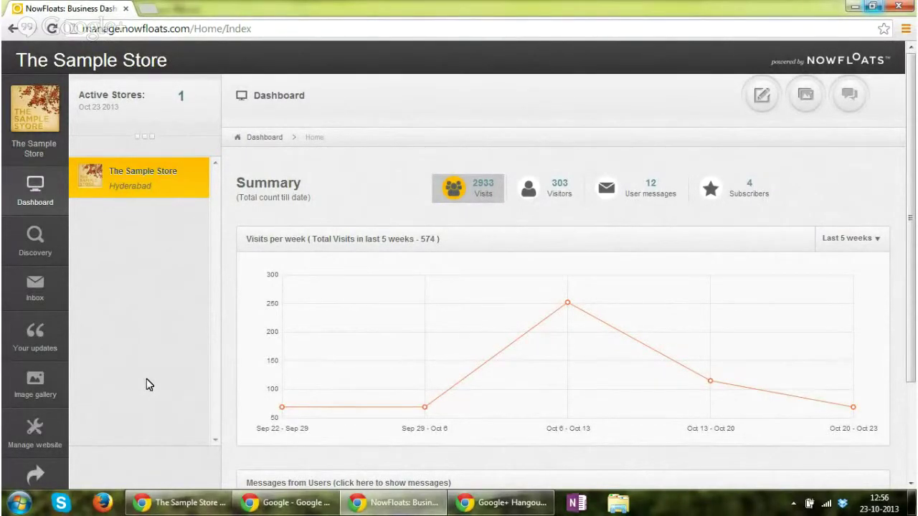
scroll(146, 379, "down", 1)
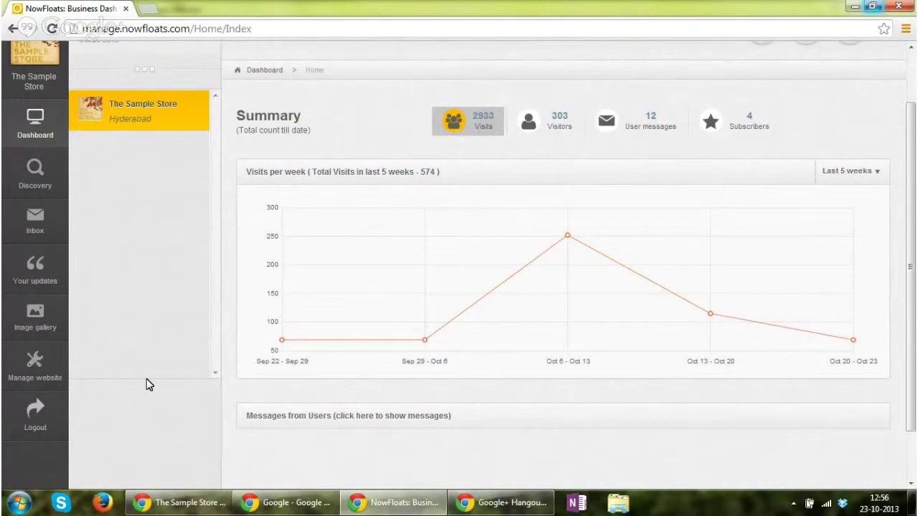